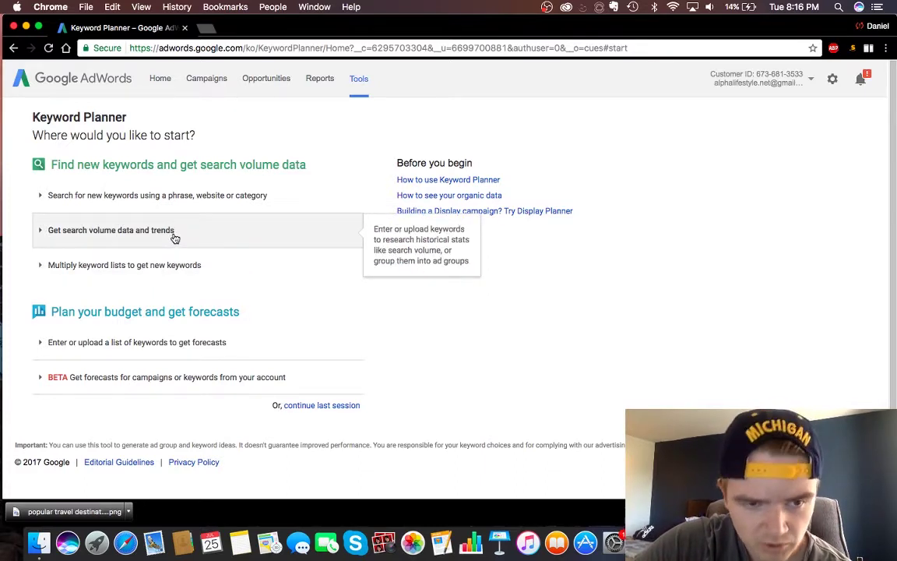
Step: Get keyword ideas for the product or service "instagram followers" and check that term's average monthly searches
click(187, 208)
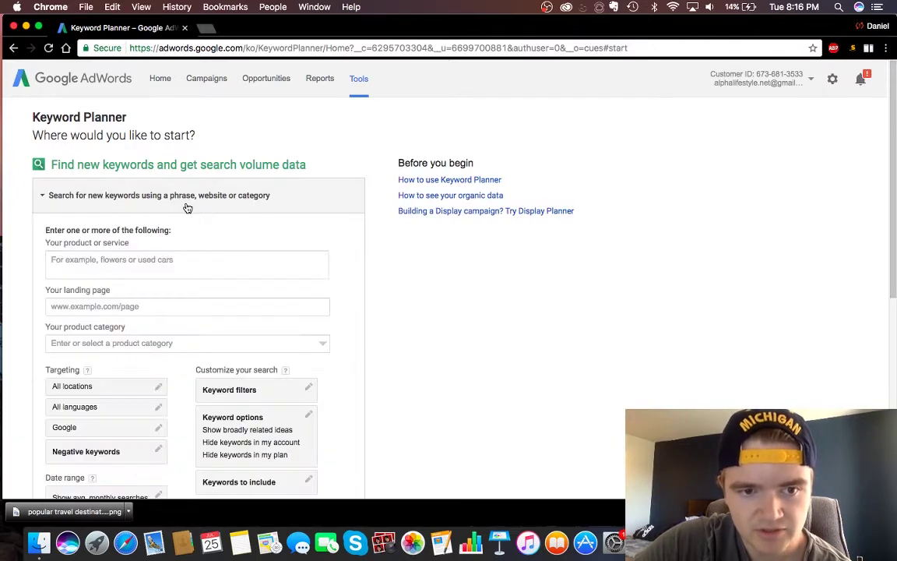
scroll(202, 270, down, 4)
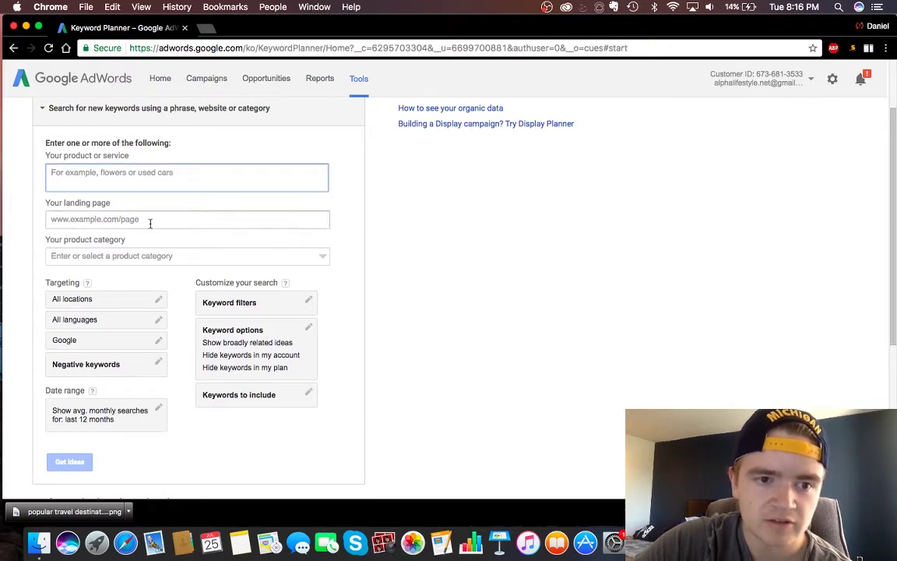
click(126, 178)
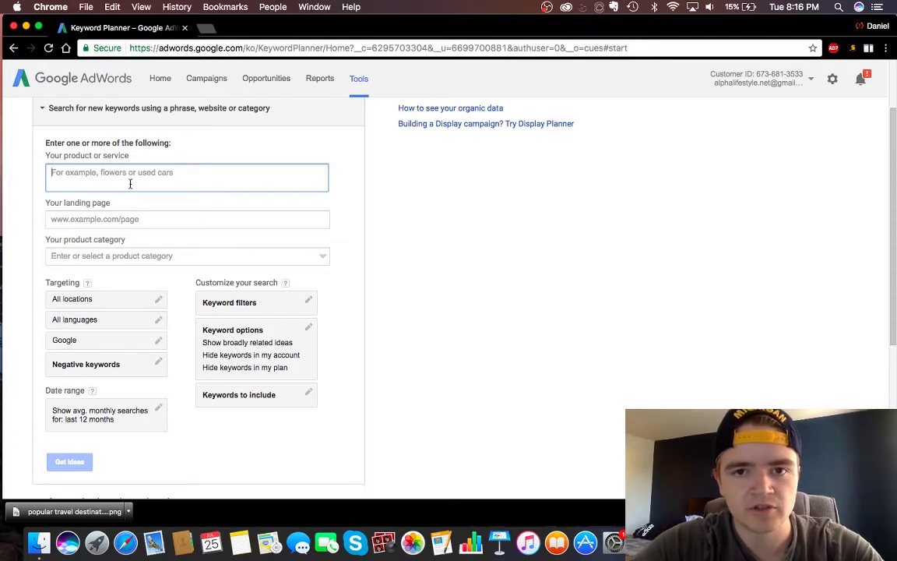
text(inst)
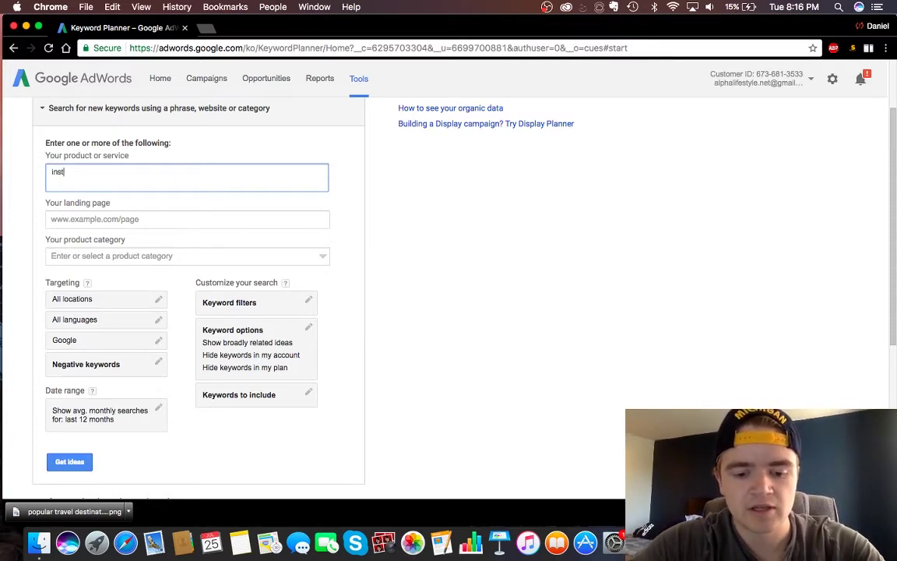
text(agram foll)
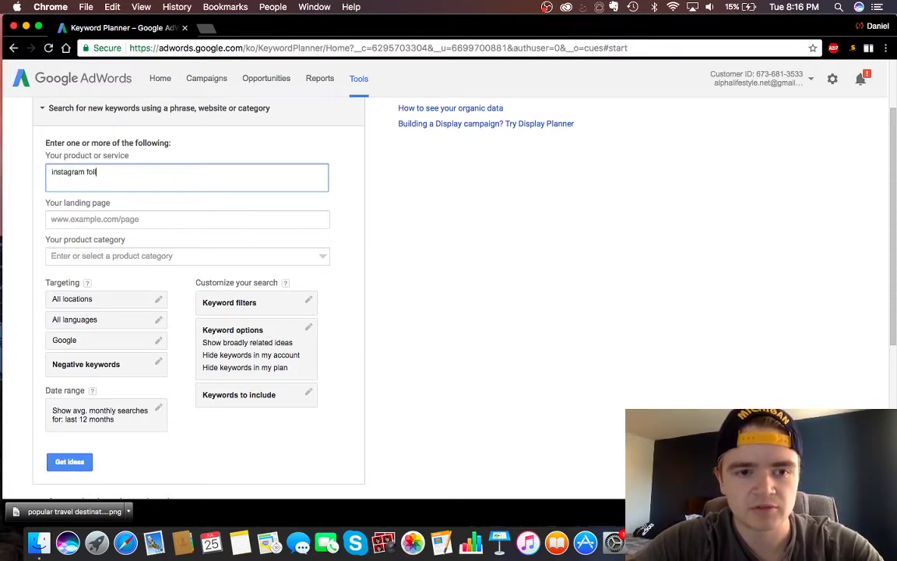
text(owers)
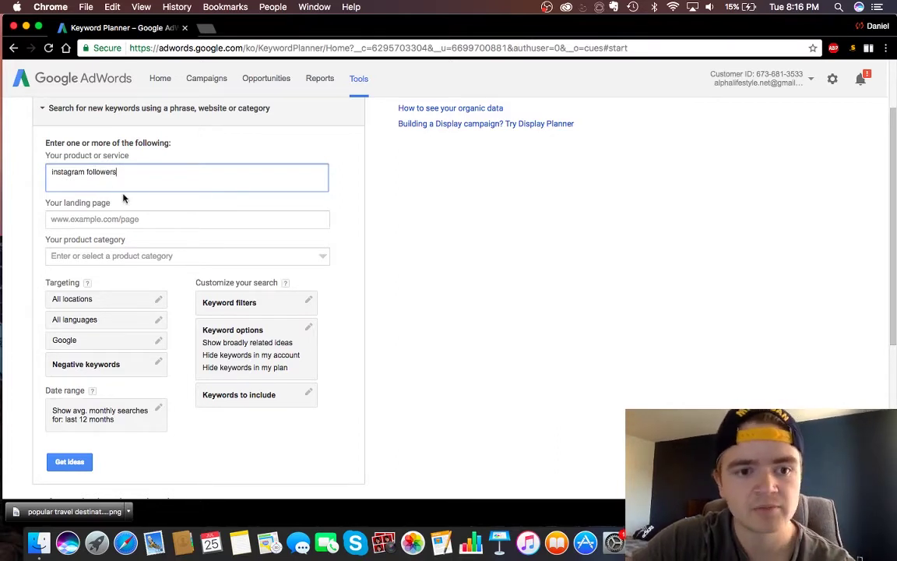
click(69, 461)
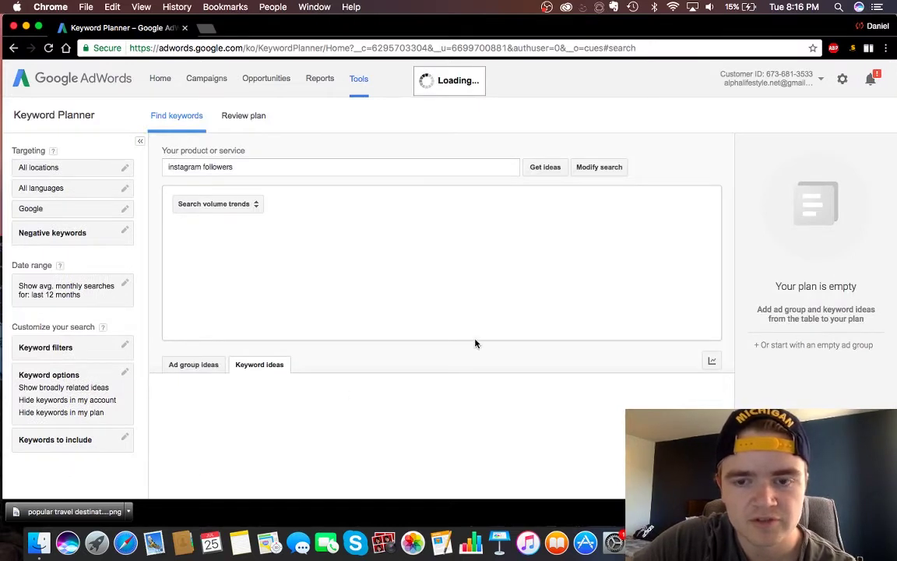
scroll(476, 344, down, 2)
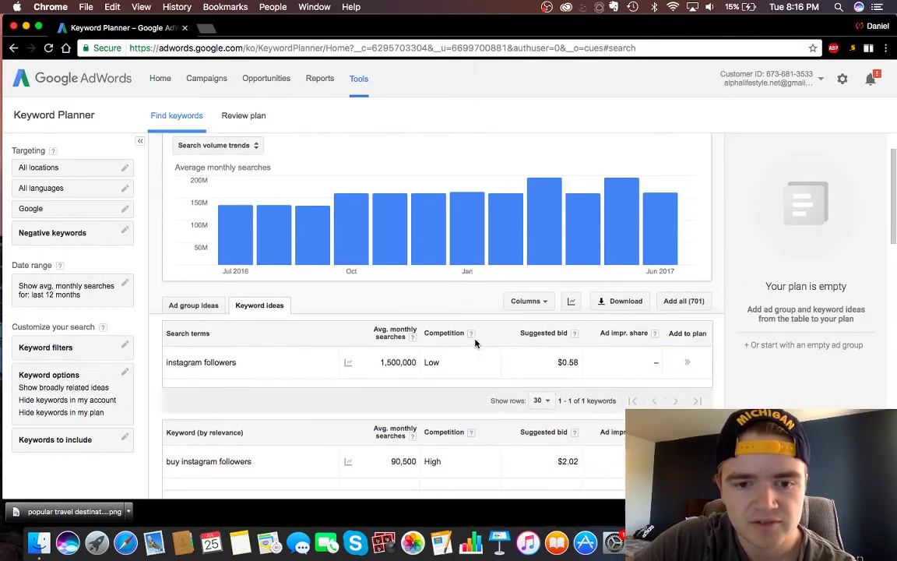
scroll(436, 340, down, 1)
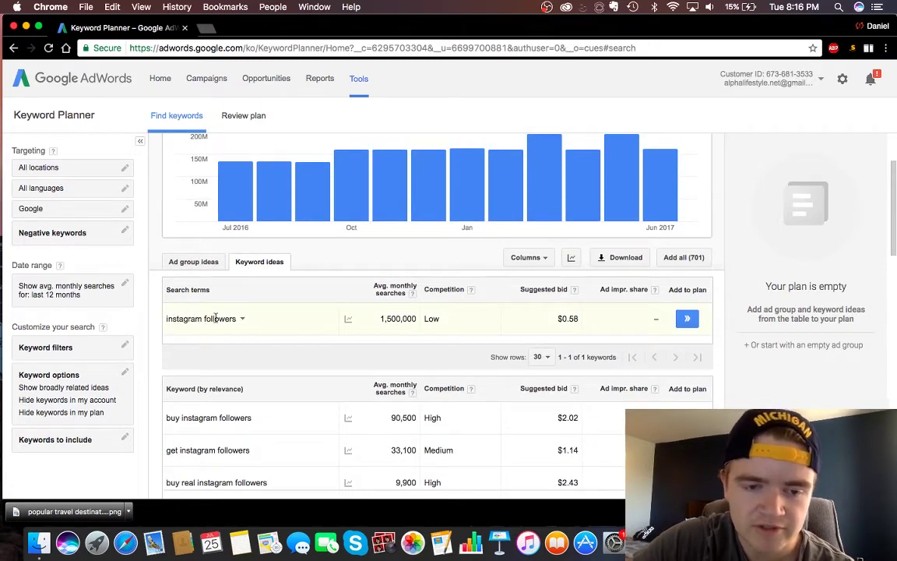
mouse_move(348, 319)
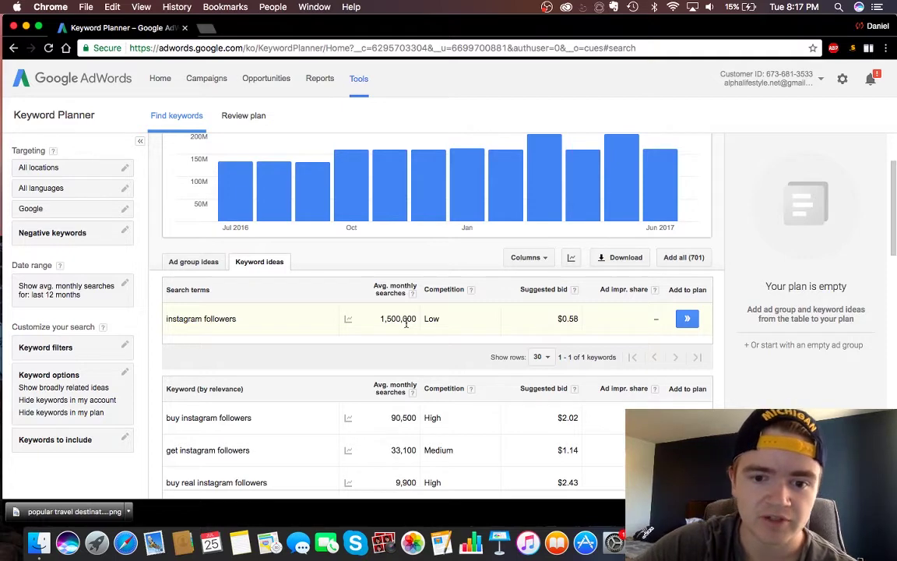
Step: Open google.com in a new browser tab and search for "instagram followers"
key(super+t)
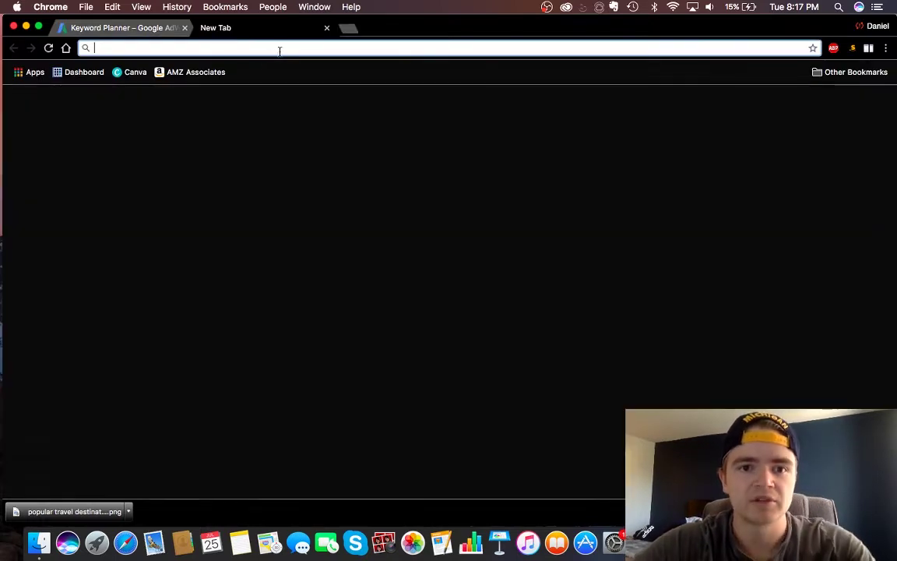
text(google.com)
key(Return)
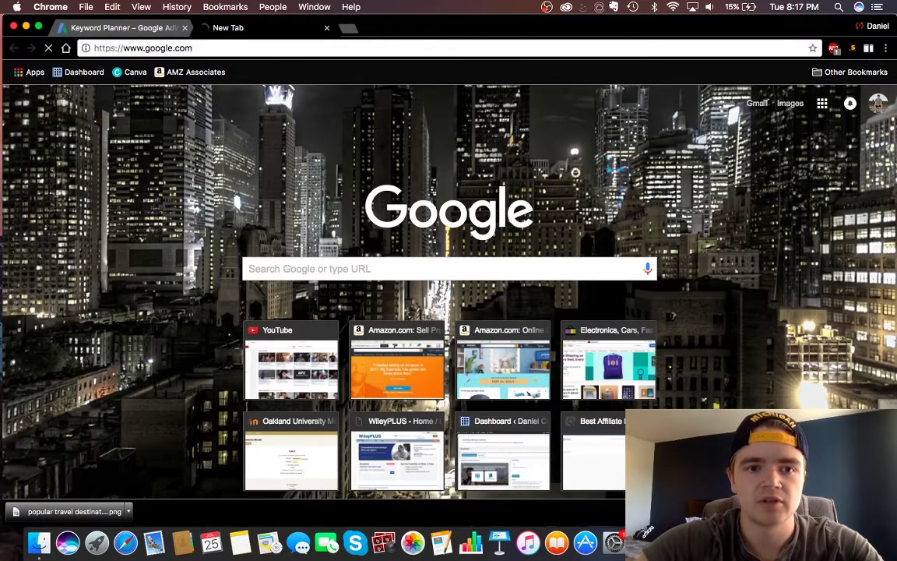
text(instagr)
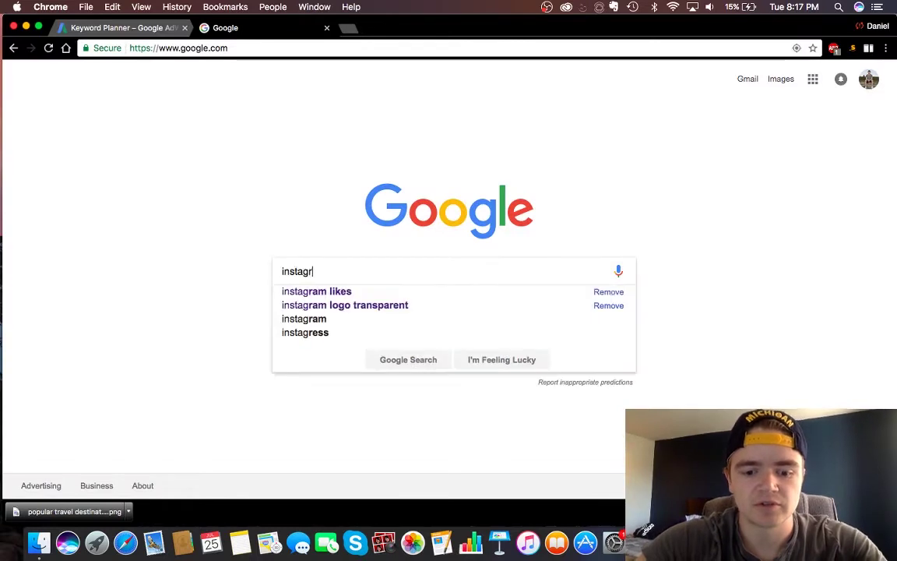
text(am followers)
key(Return)
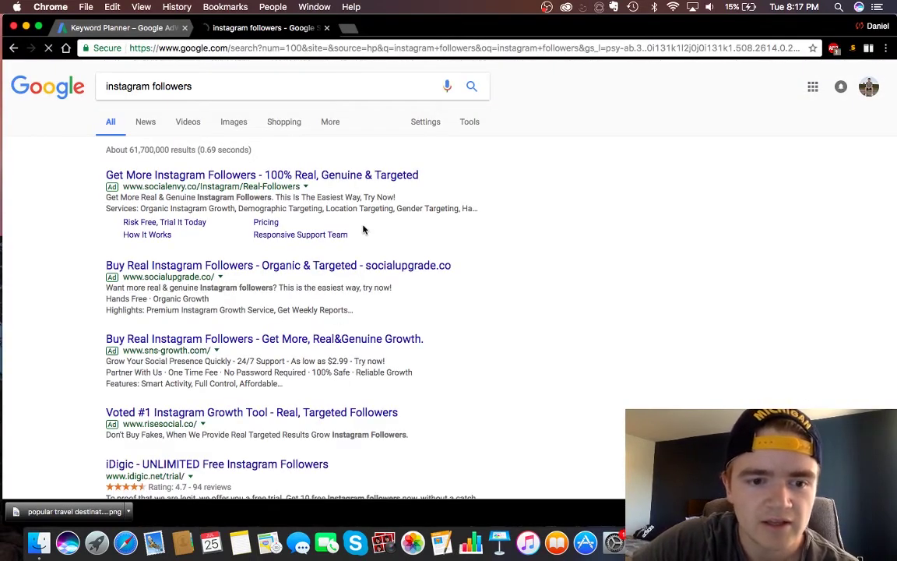
Step: Examine the ads and organic results on the Google results page for "instagram followers"
scroll(362, 229, down, 5)
scroll(362, 229, up, 5)
scroll(363, 257, down, 3)
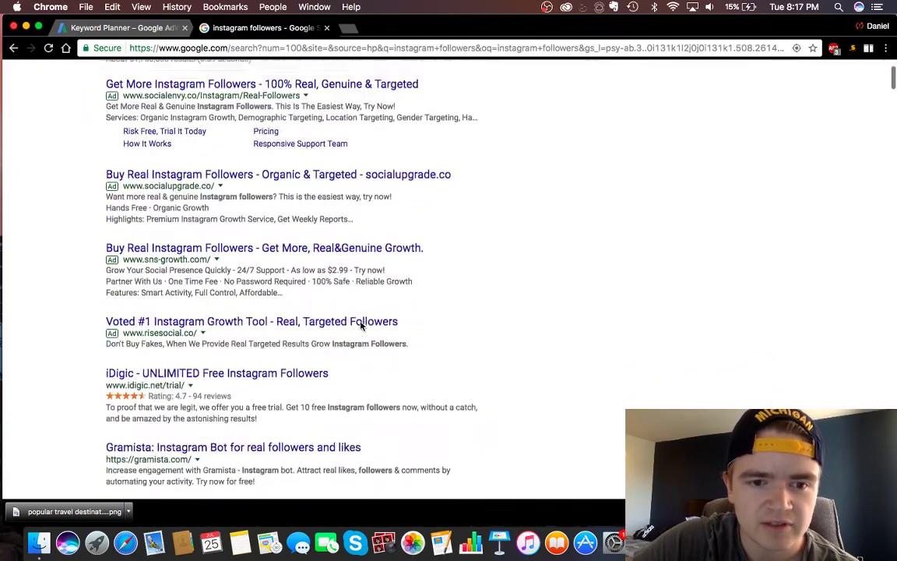
scroll(361, 326, down, 1)
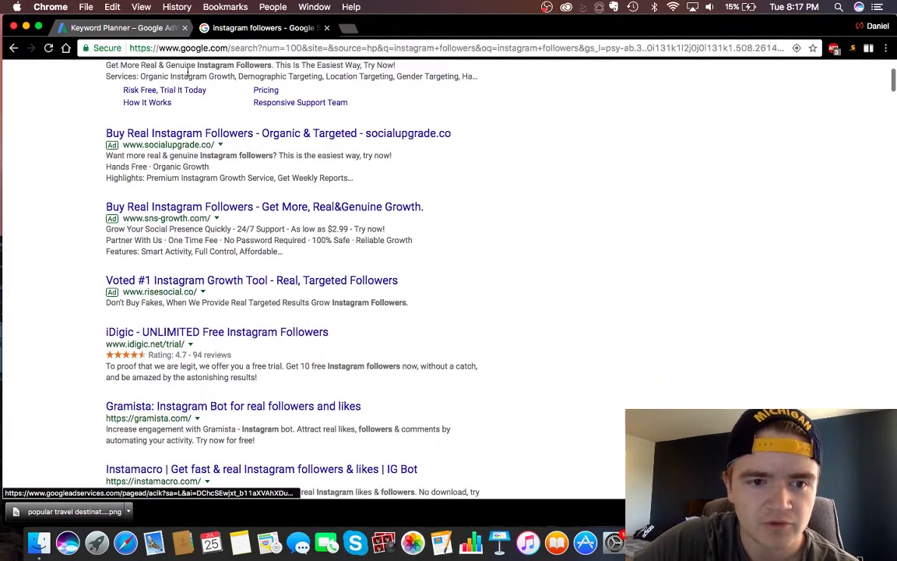
scroll(187, 206, up, 2)
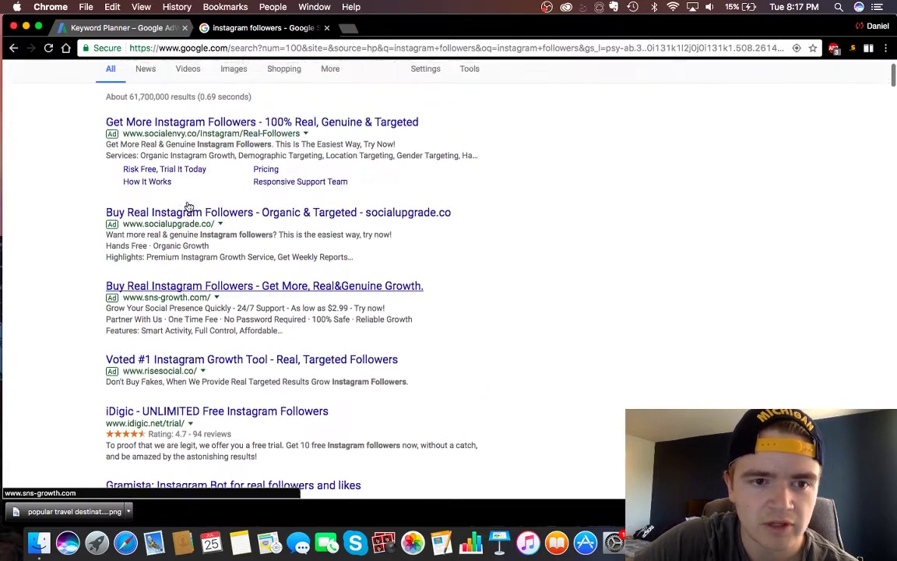
scroll(187, 207, down, 5)
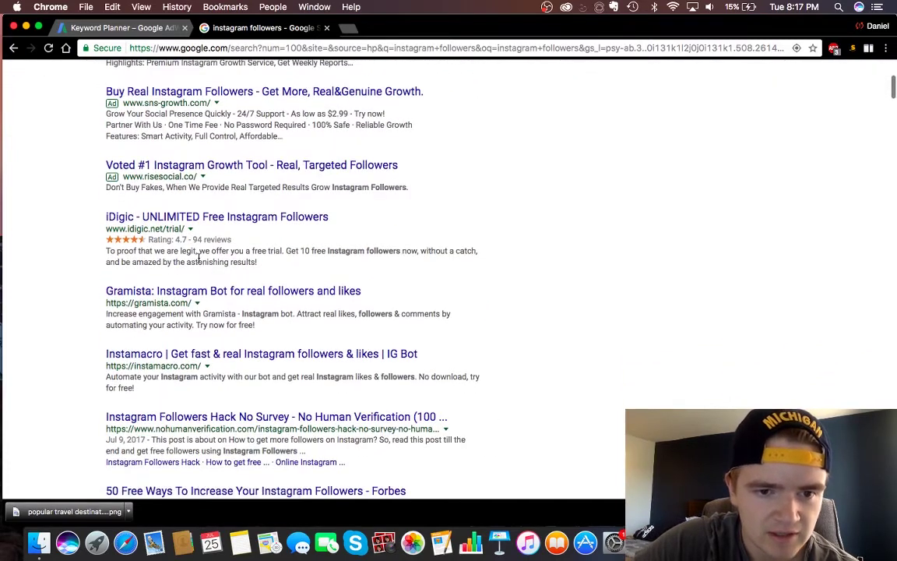
scroll(199, 257, down, 2)
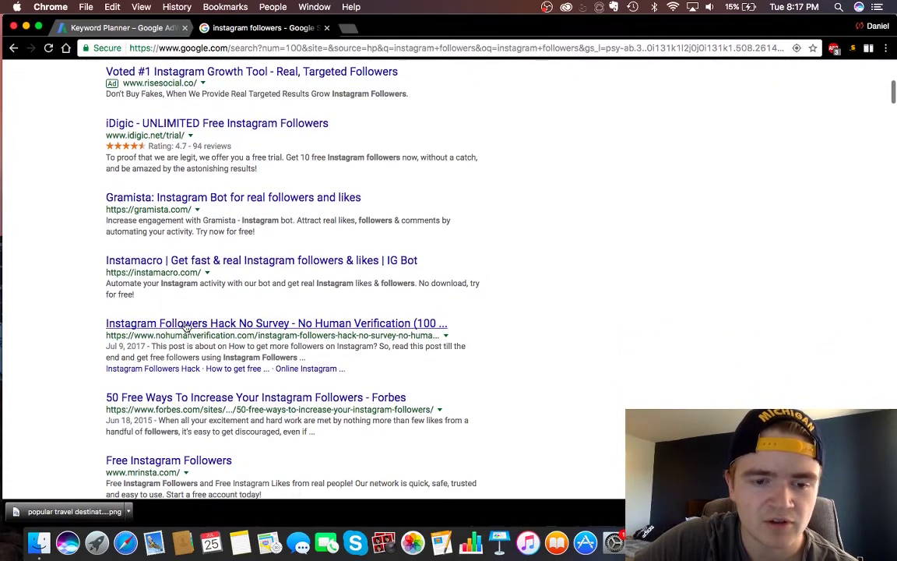
Step: Compare the Keyword Planner competition rating for "instagram followers" with the ads and sites in the Google results
click(152, 27)
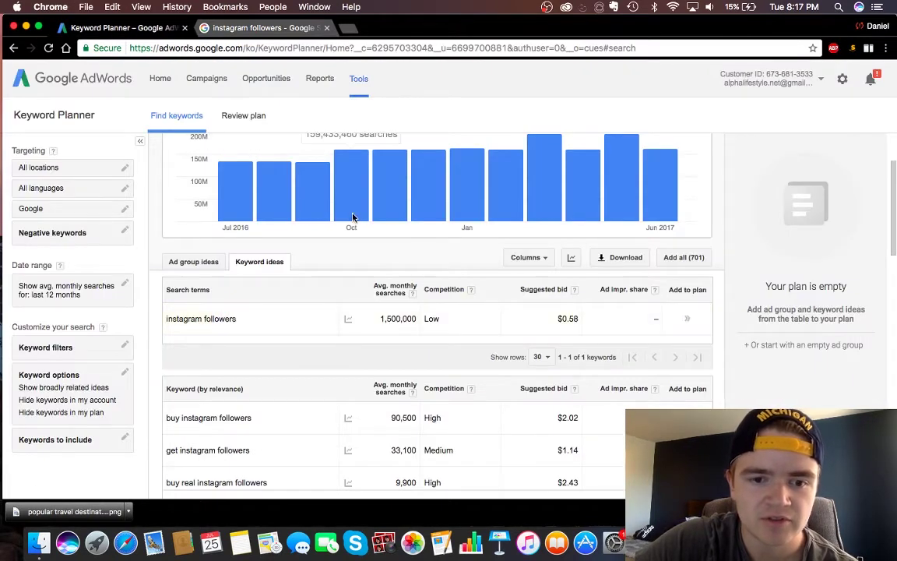
click(261, 27)
scroll(276, 257, down, 2)
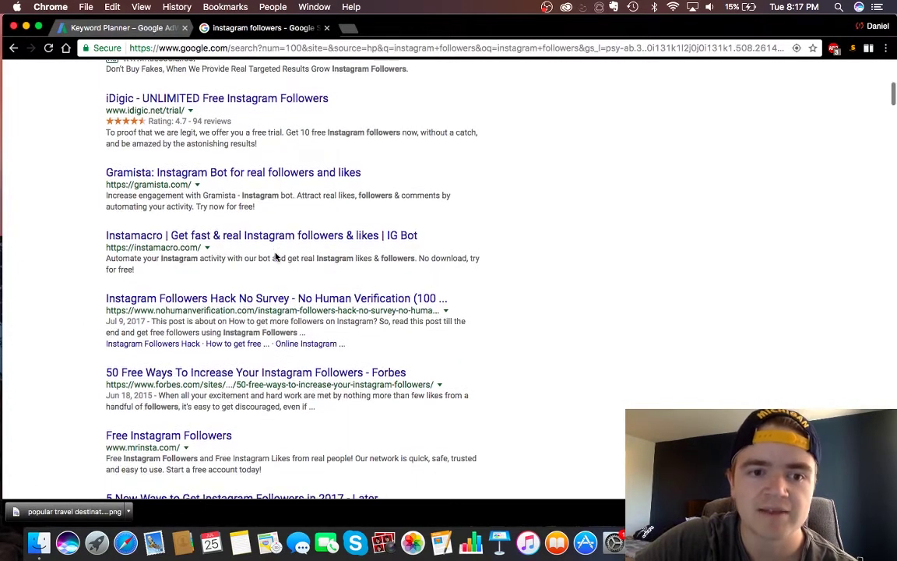
click(148, 29)
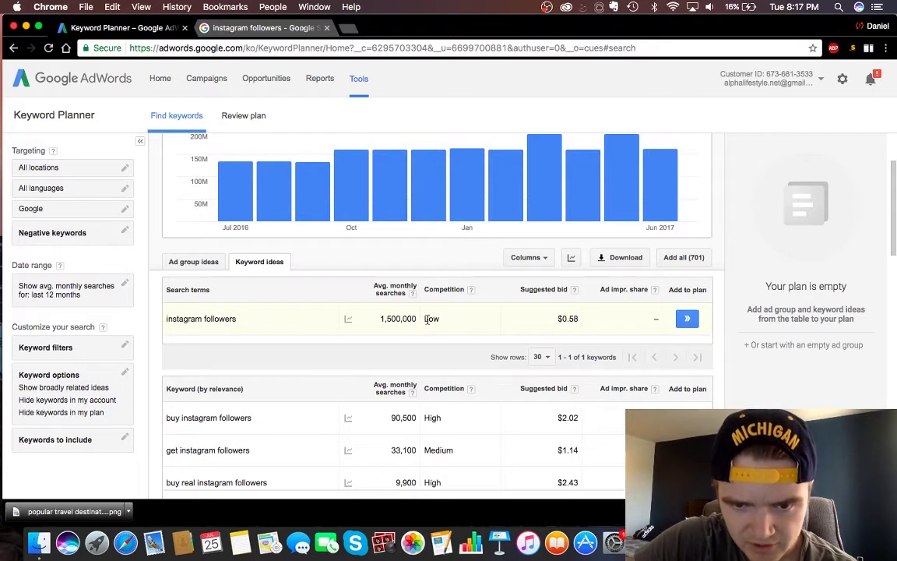
drag(425, 319, 446, 320)
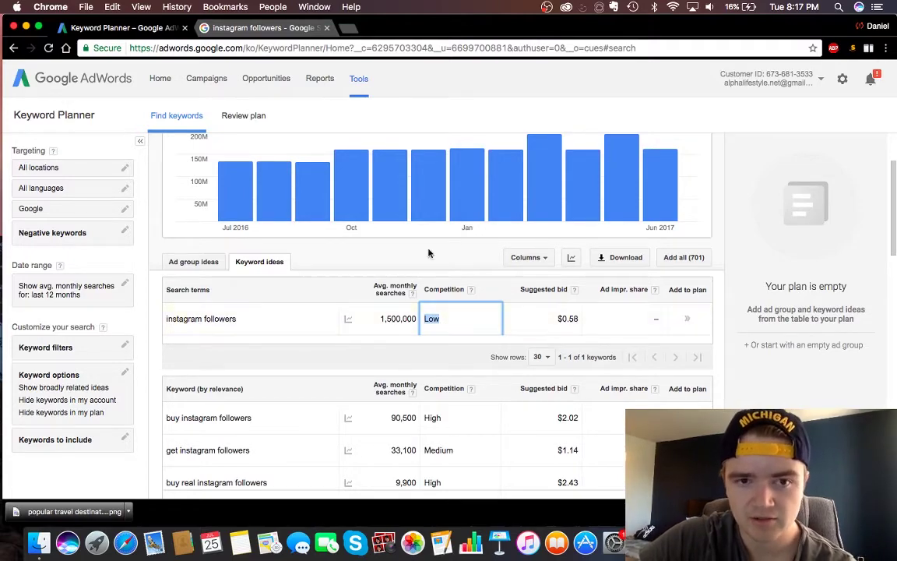
click(261, 27)
scroll(309, 207, up, 10)
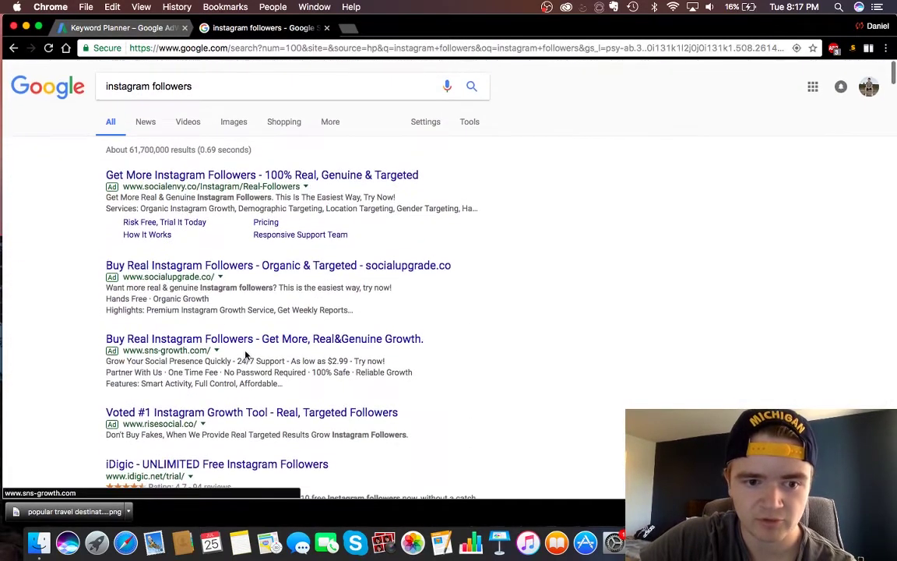
click(159, 31)
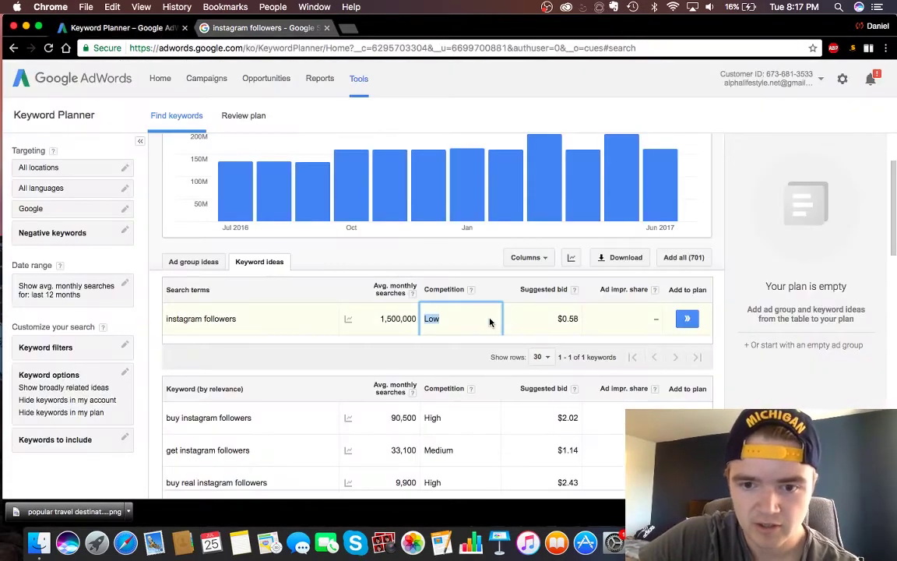
click(446, 259)
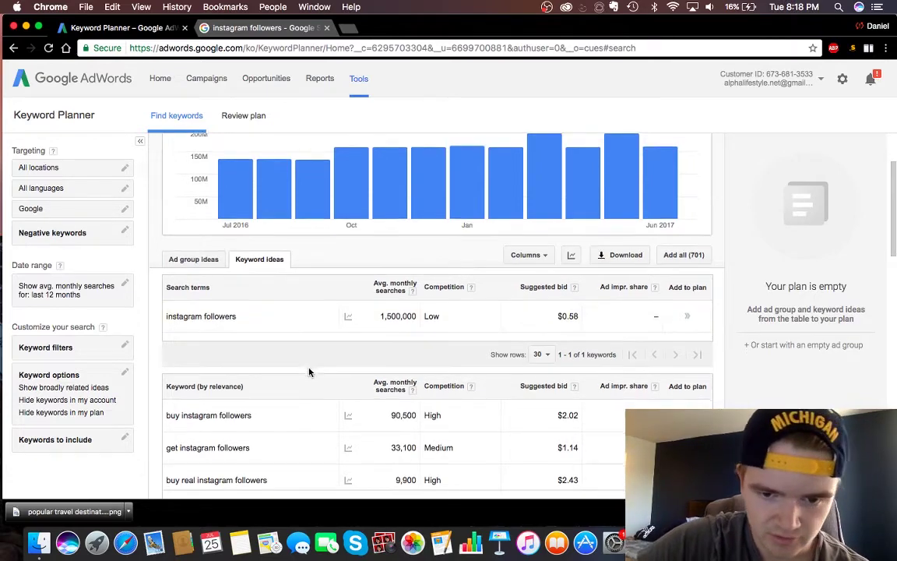
Step: Sort the keyword ideas by average monthly searches in ascending order
scroll(308, 372, down, 3)
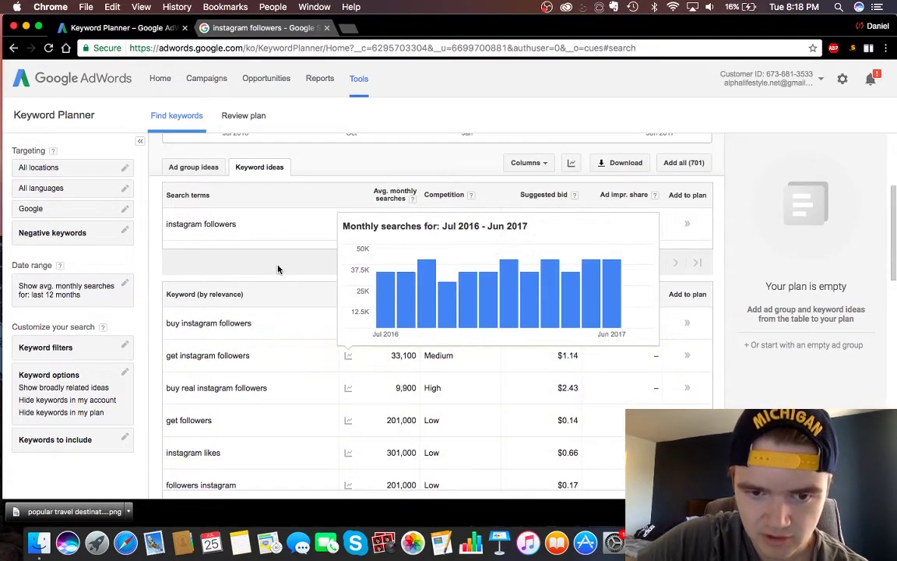
click(387, 296)
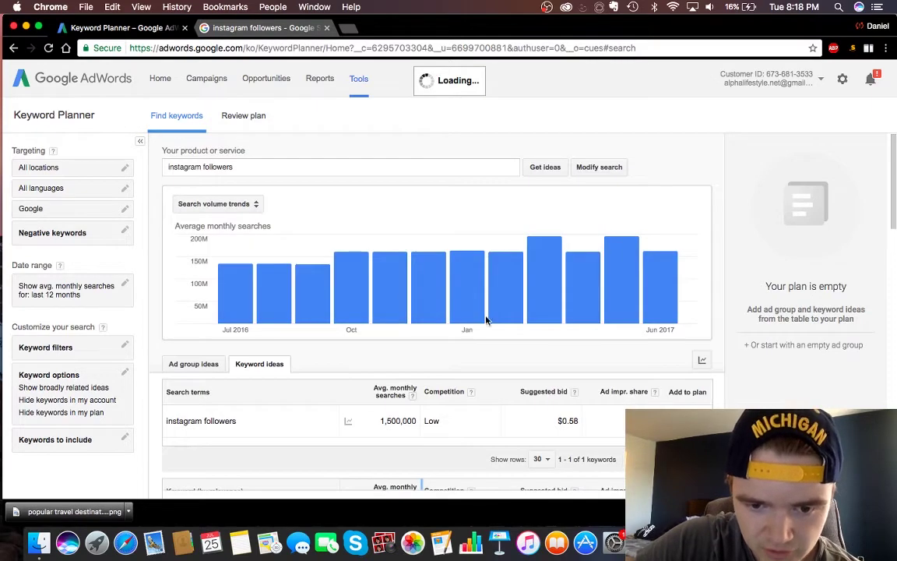
scroll(433, 327, down, 5)
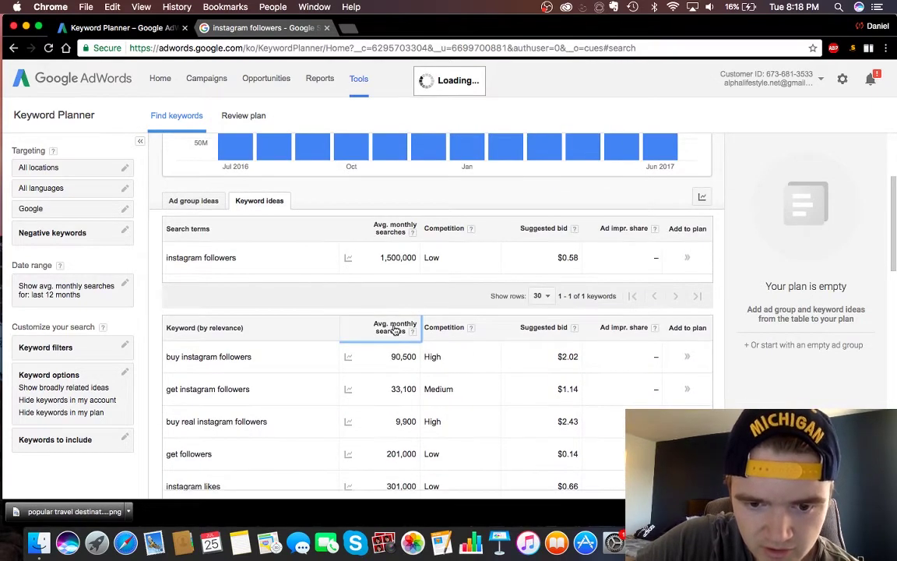
scroll(483, 313, down, 4)
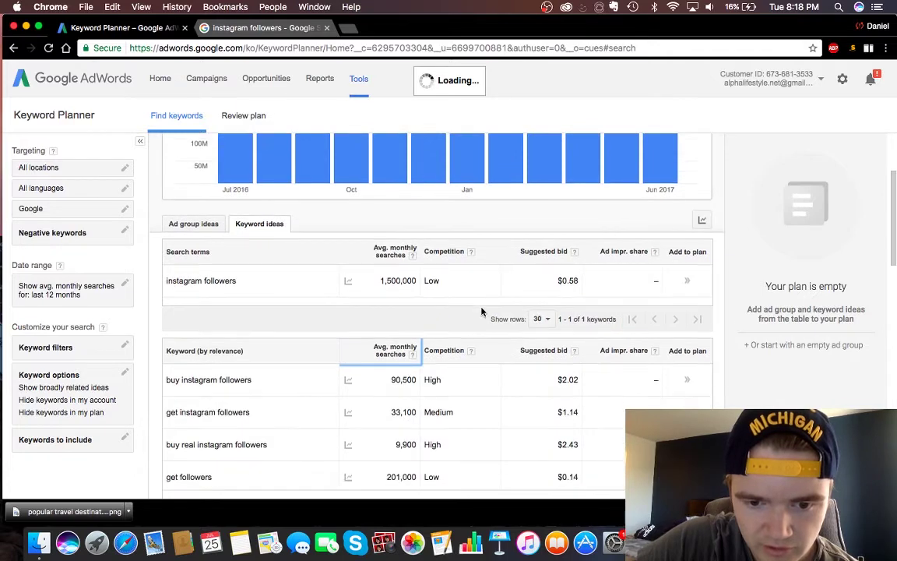
scroll(429, 325, down, 3)
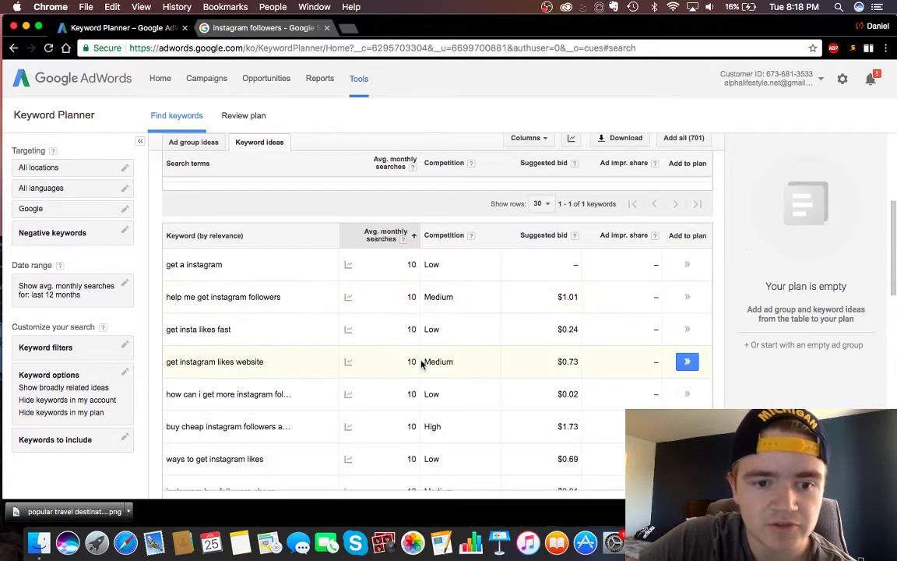
Step: Browse the low-volume keyword ideas and their competition ratings, going back one page to keywords 181 - 210
scroll(421, 363, down, 4)
scroll(421, 363, down, 2)
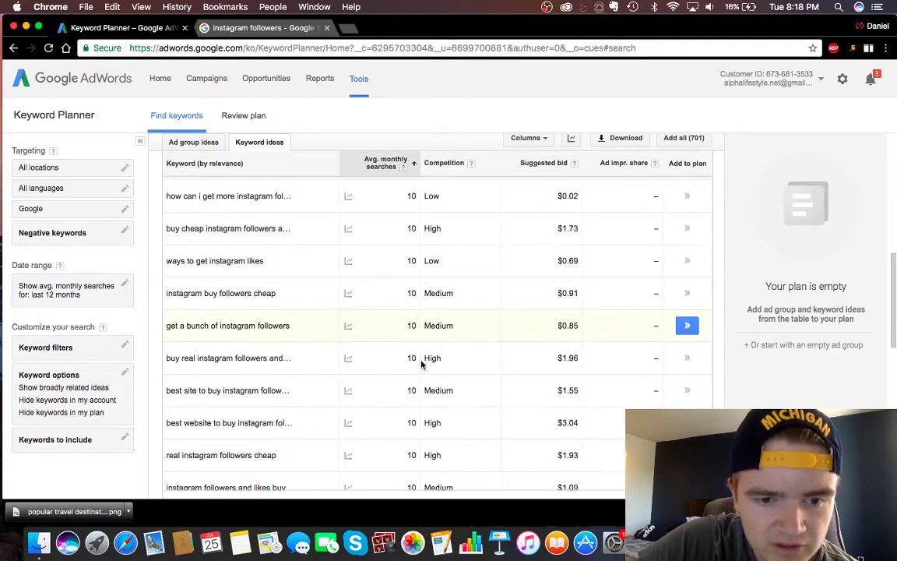
scroll(421, 364, down, 5)
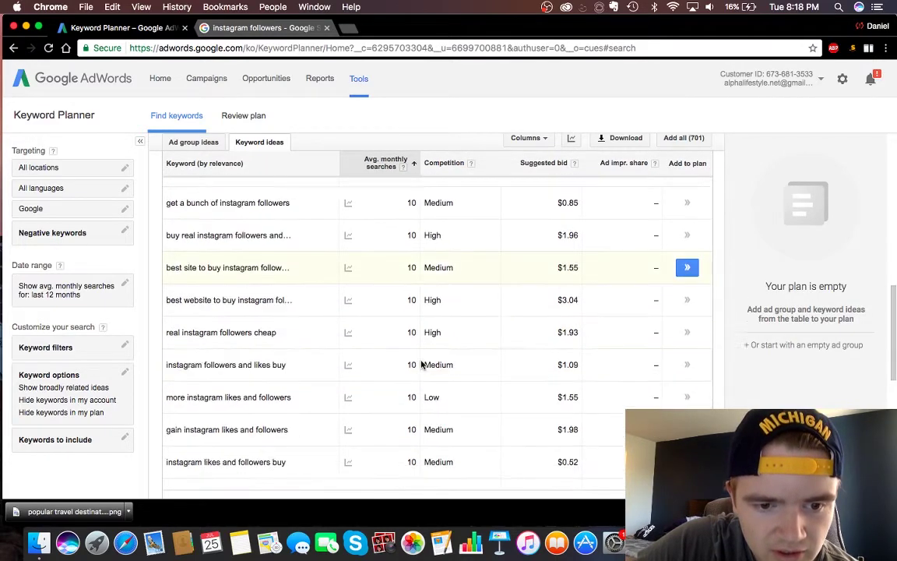
scroll(421, 364, down, 15)
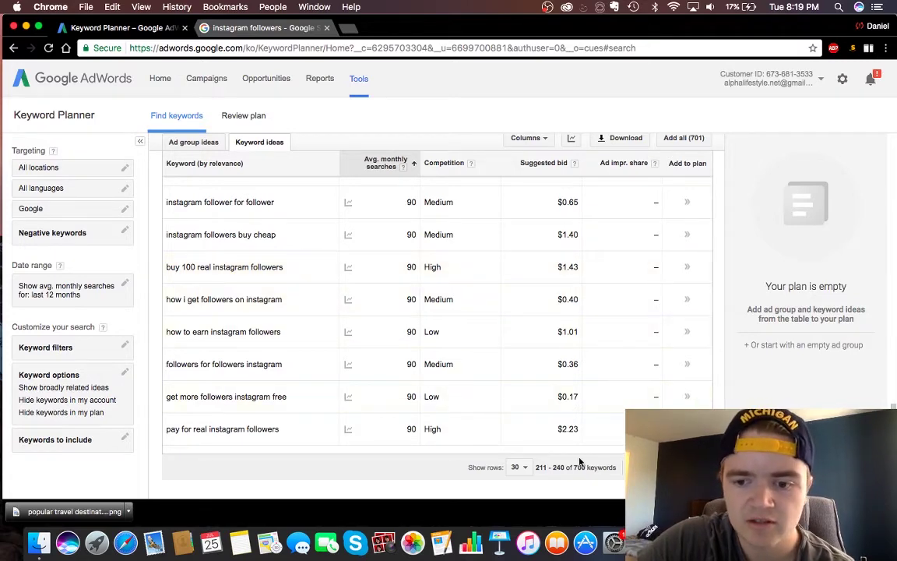
click(637, 467)
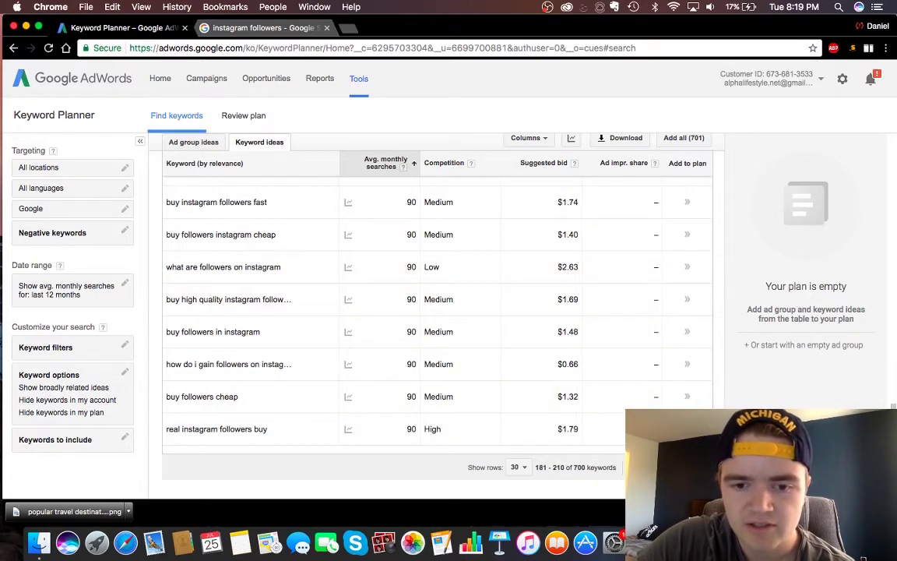
Step: Review keyword ideas 181 - 210, checking their competition ratings, suggested bids and monthly search trends
scroll(576, 356, up, 8)
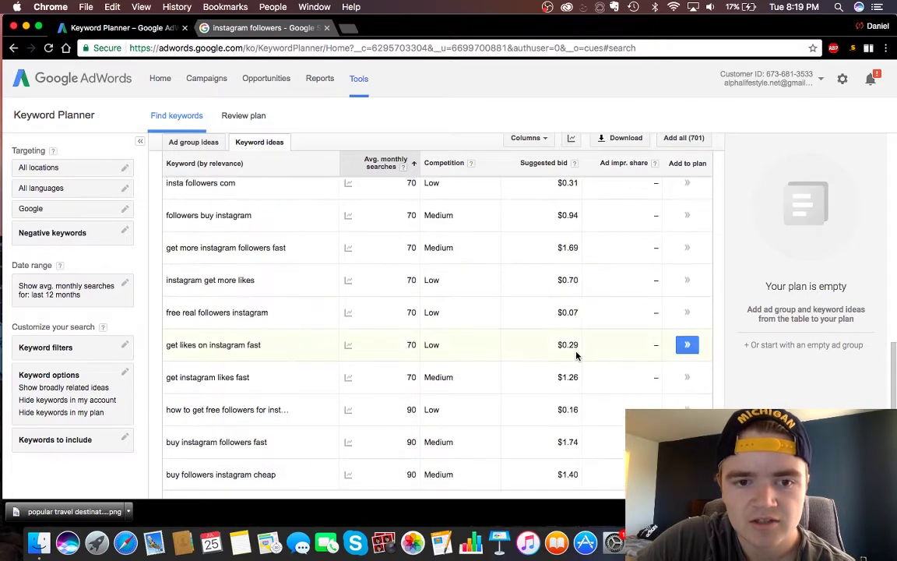
scroll(272, 307, up, 4)
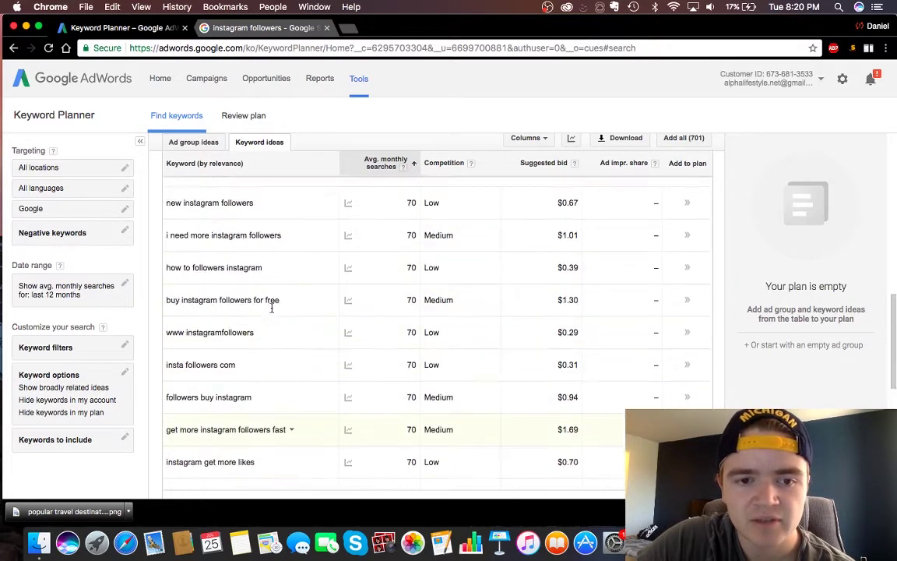
scroll(272, 308, up, 3)
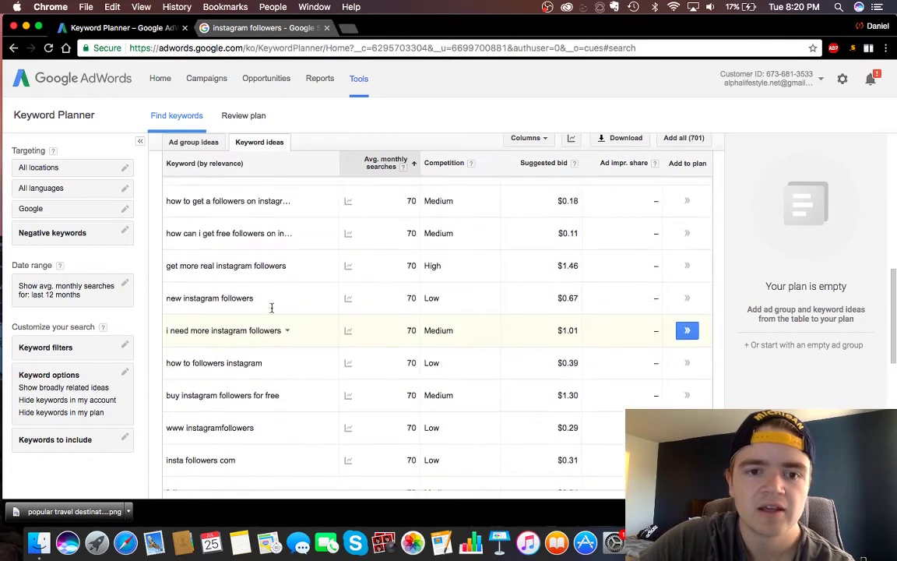
scroll(272, 308, up, 1)
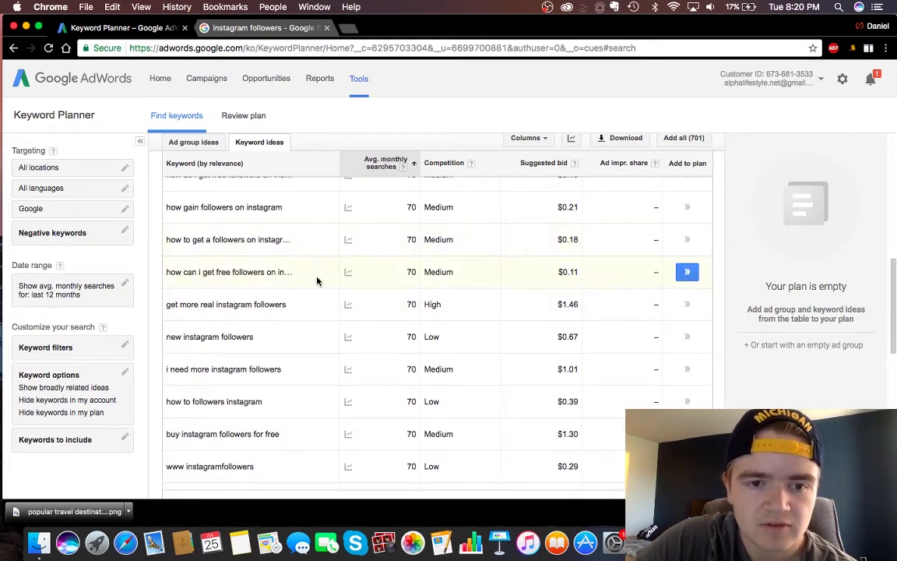
scroll(317, 282, up, 5)
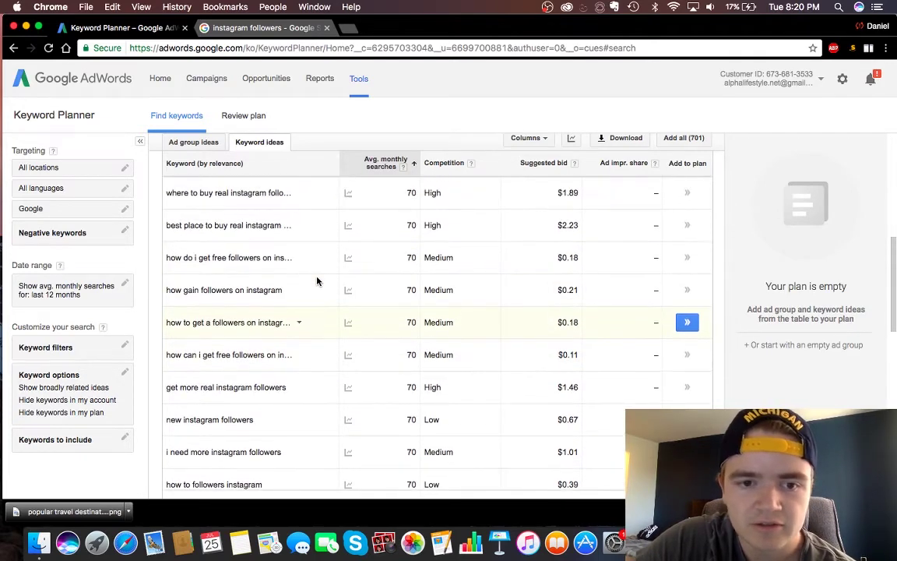
scroll(317, 281, up, 1)
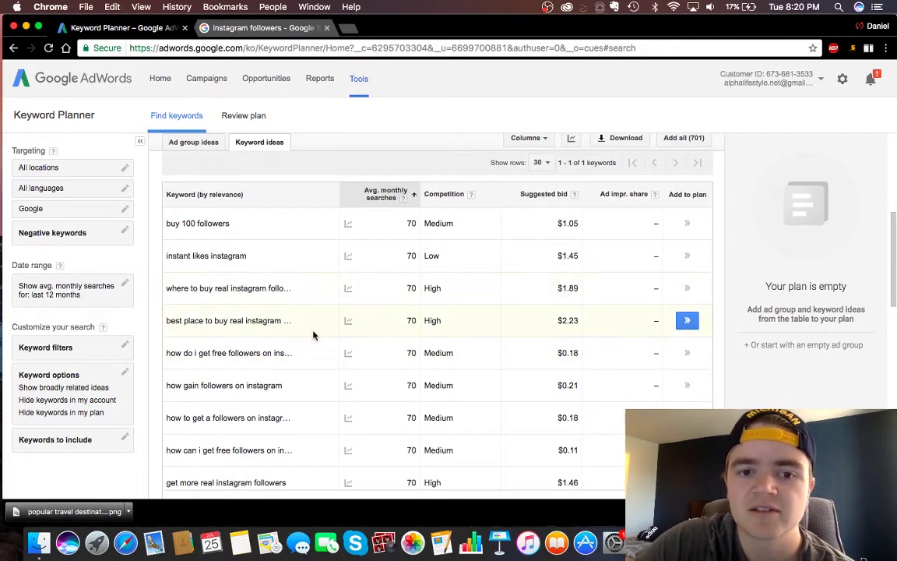
scroll(314, 335, down, 10)
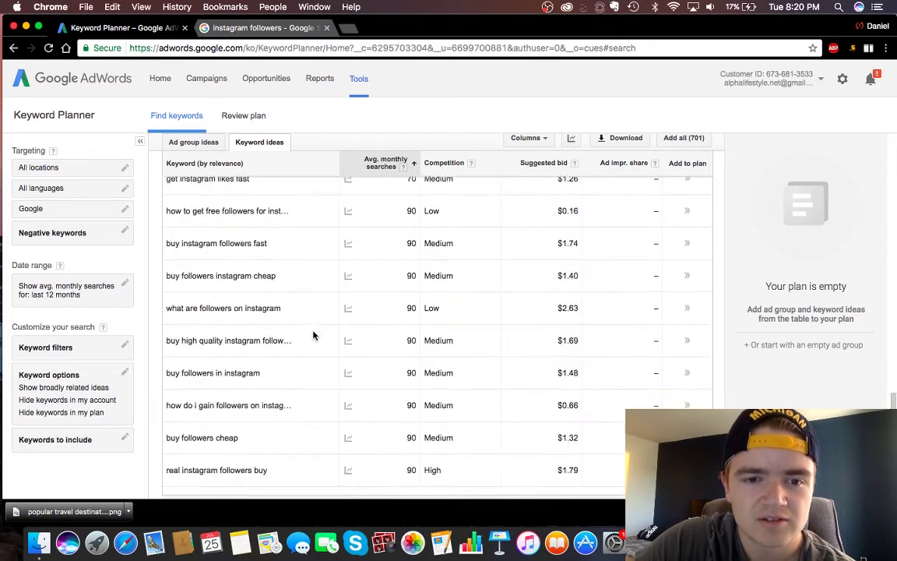
scroll(314, 335, down, 2)
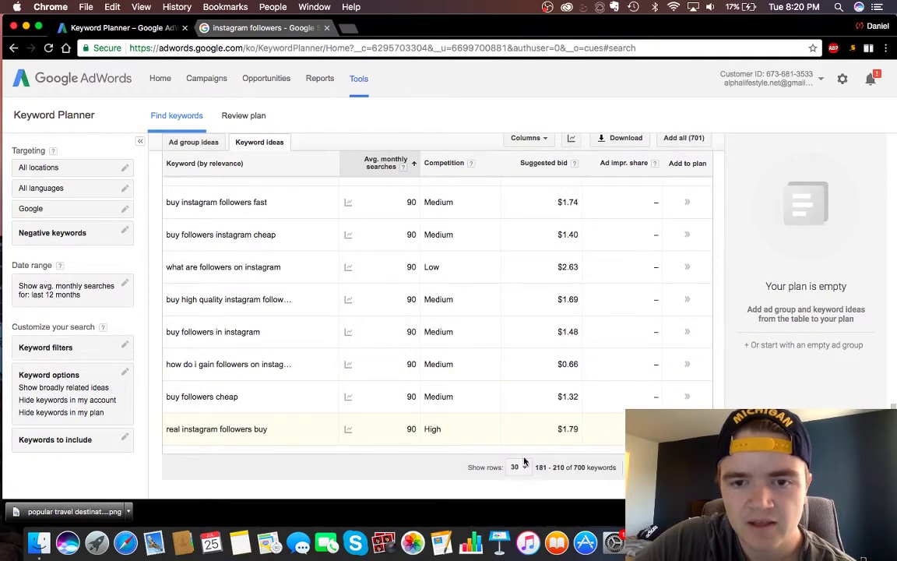
scroll(568, 168, up, 2)
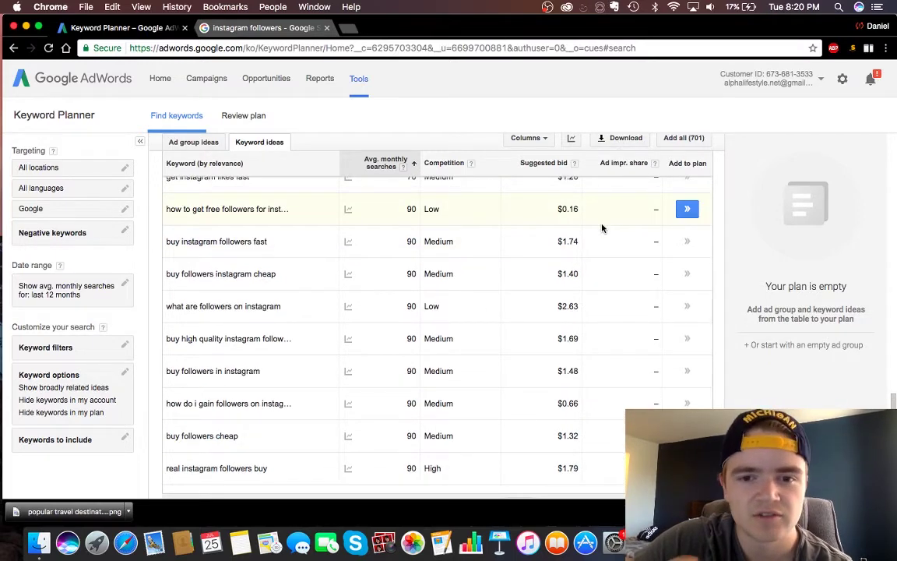
scroll(389, 342, down, 2)
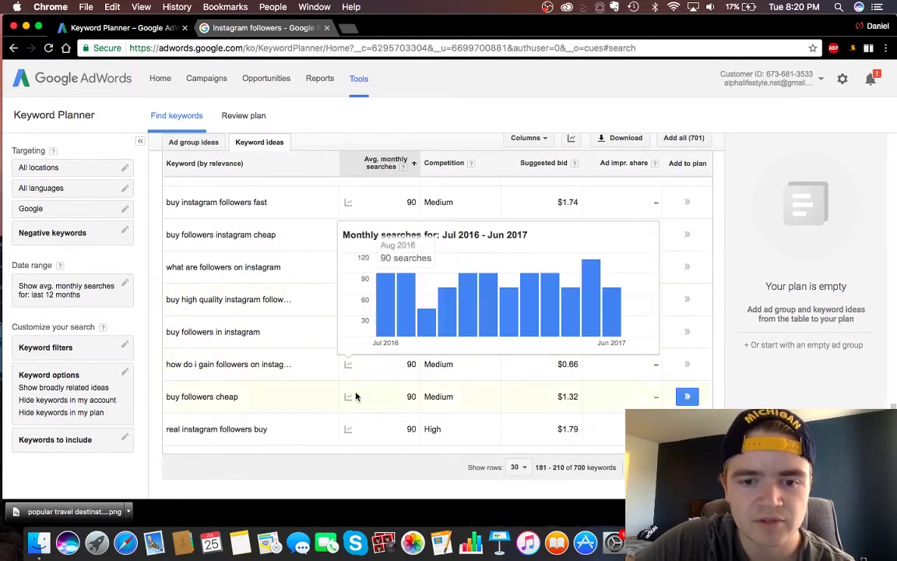
Step: Advance to keyword ideas 211 - 240 and browse their search volumes and competition ratings
click(646, 466)
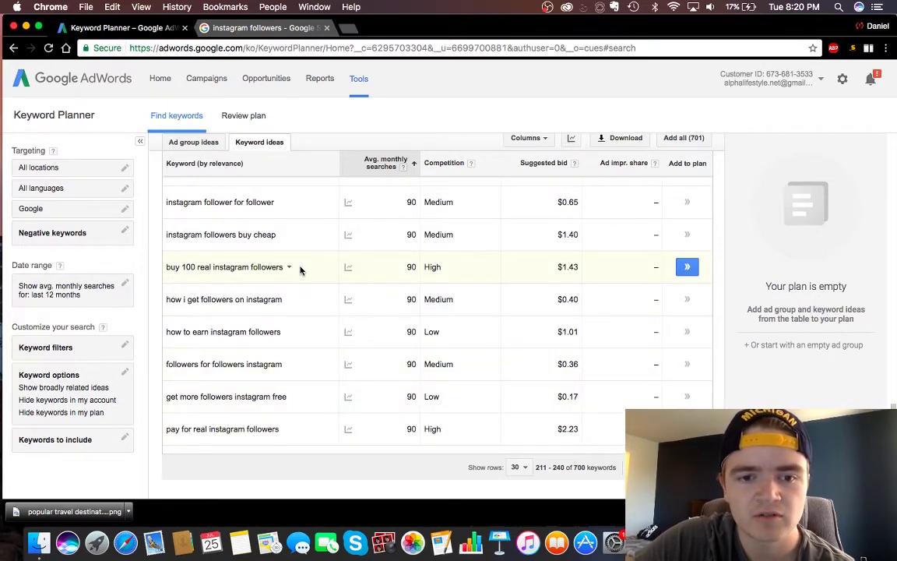
scroll(300, 269, up, 2)
scroll(300, 270, up, 3)
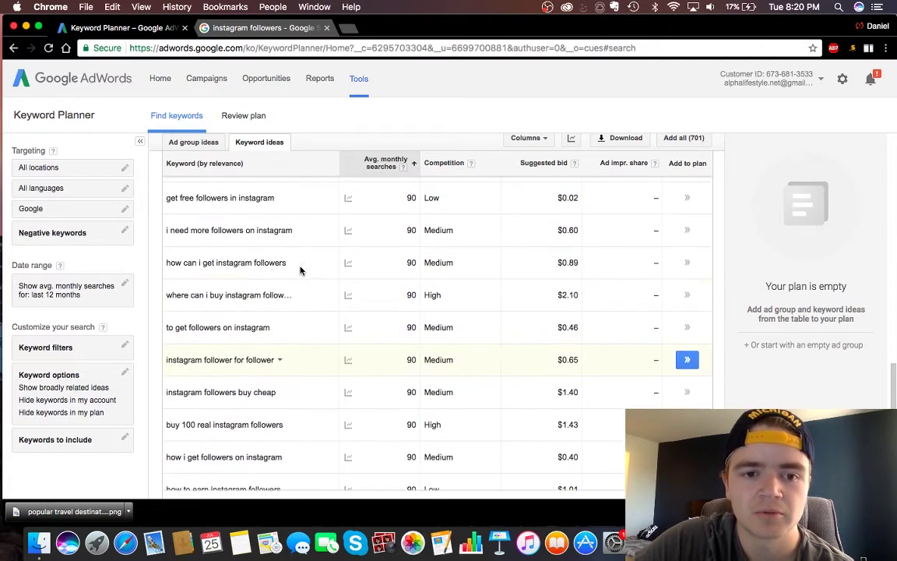
scroll(300, 269, up, 8)
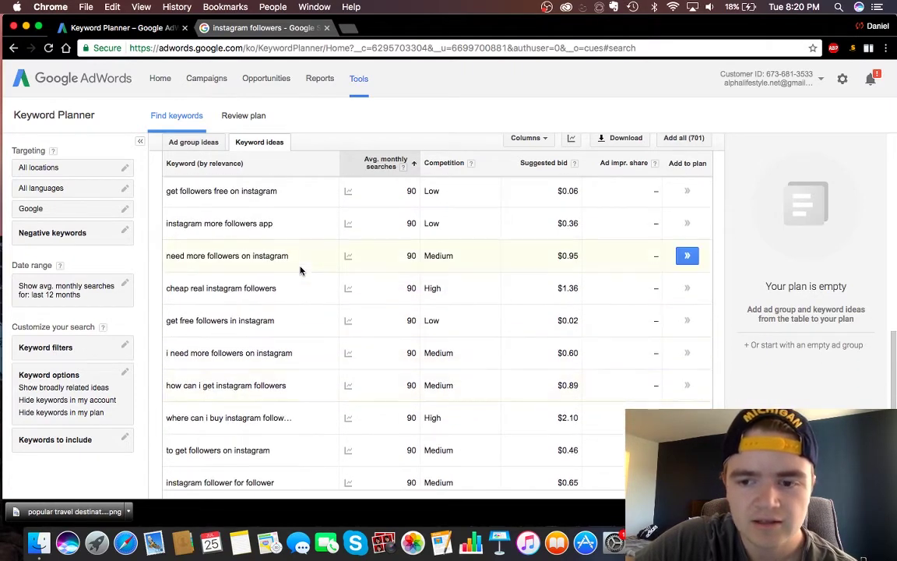
scroll(300, 270, up, 15)
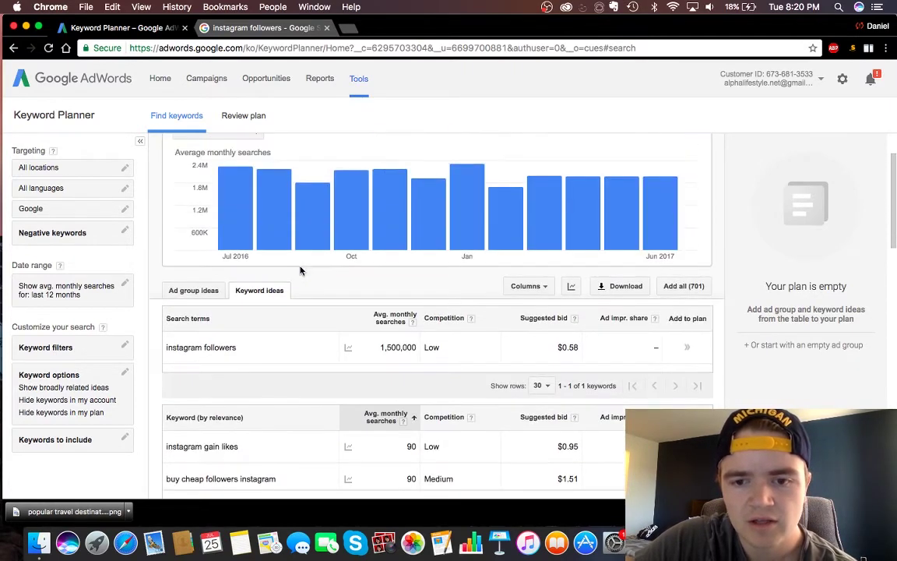
Step: Highlight the average monthly searches for "instagram followers" and examine longer related phrases such as "more instagram follower"
scroll(301, 269, up, 2)
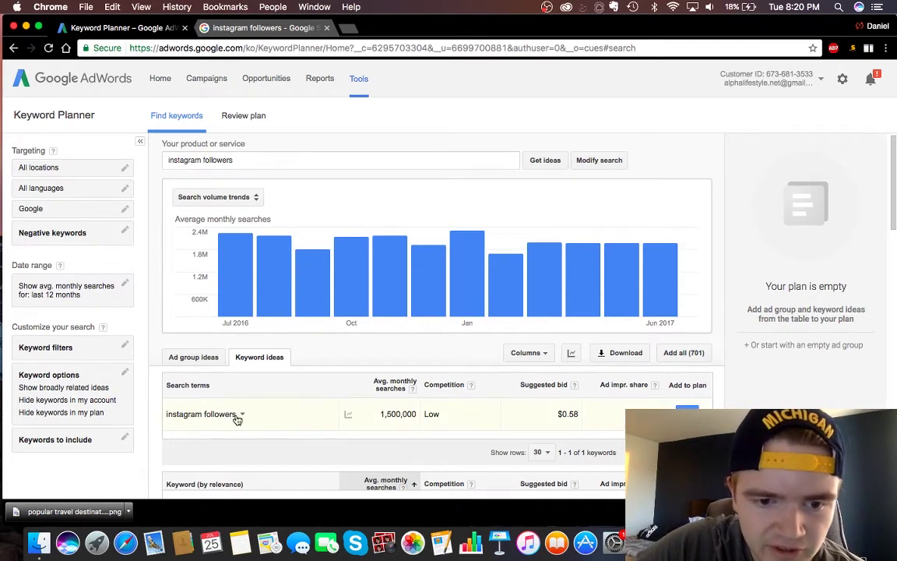
double_click(381, 415)
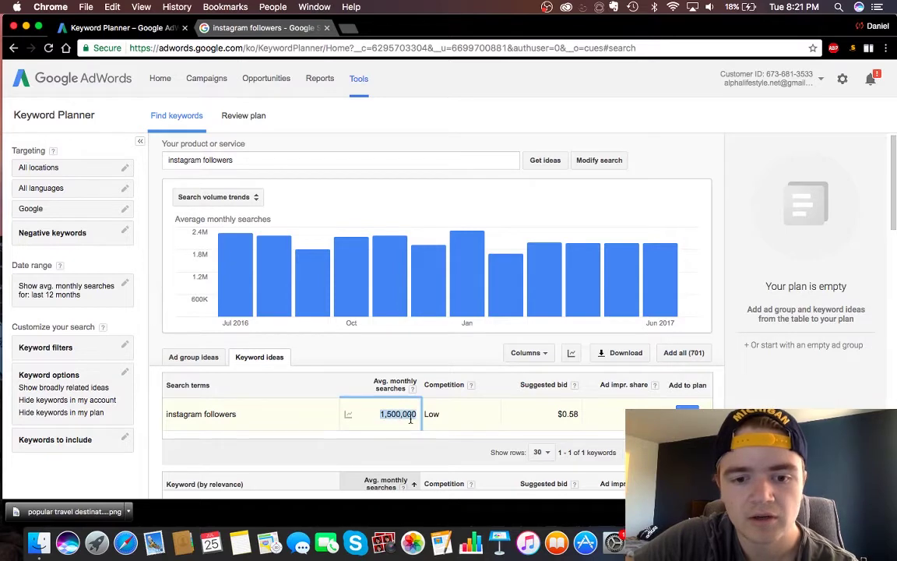
scroll(413, 421, down, 2)
scroll(413, 421, down, 4)
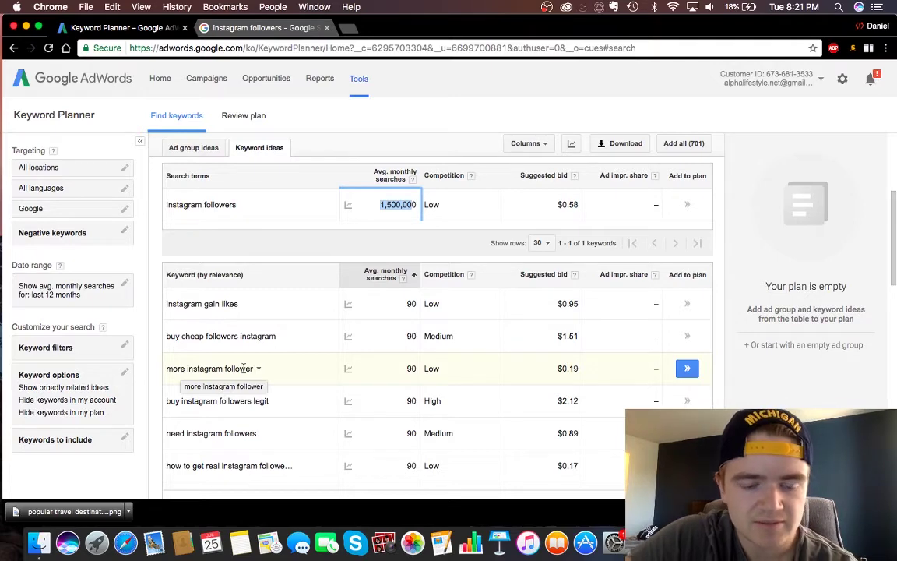
scroll(250, 372, down, 2)
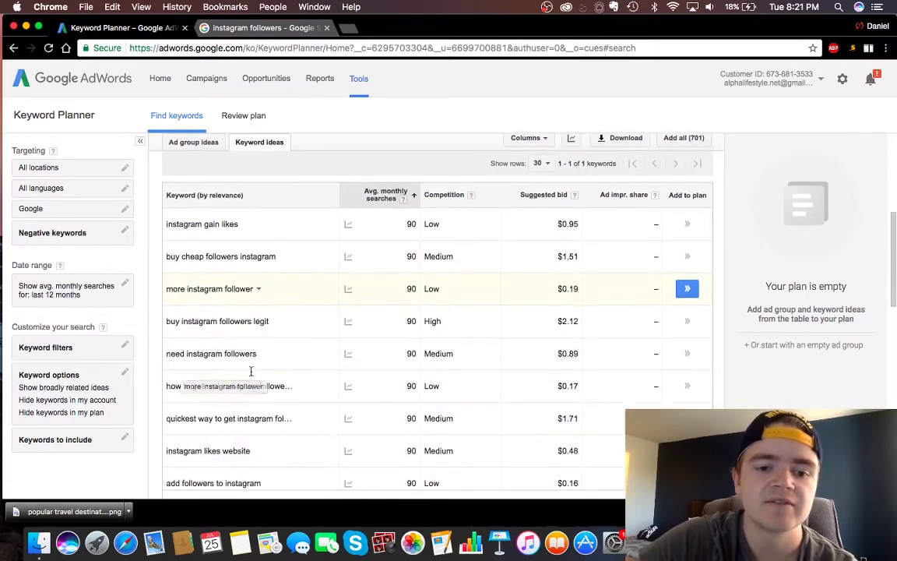
scroll(248, 396, down, 3)
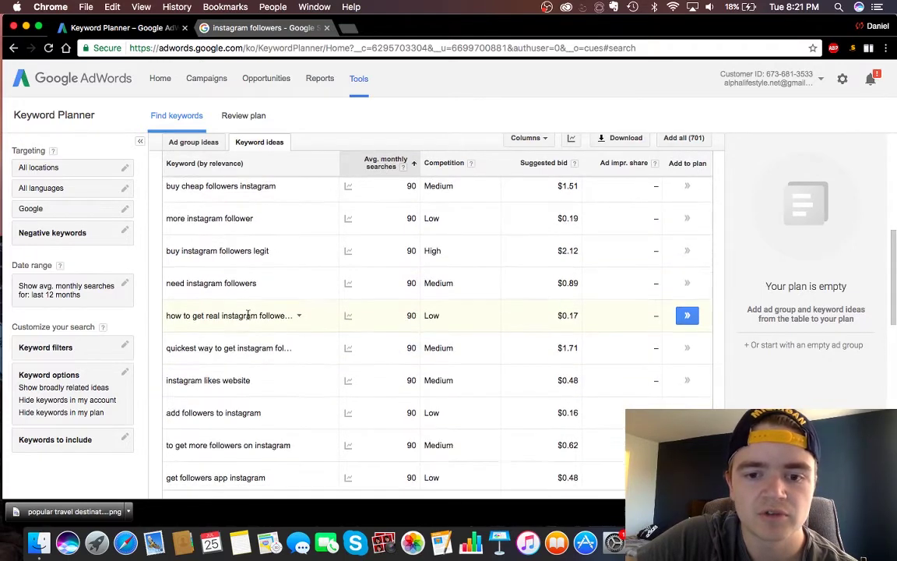
scroll(247, 320, up, 1)
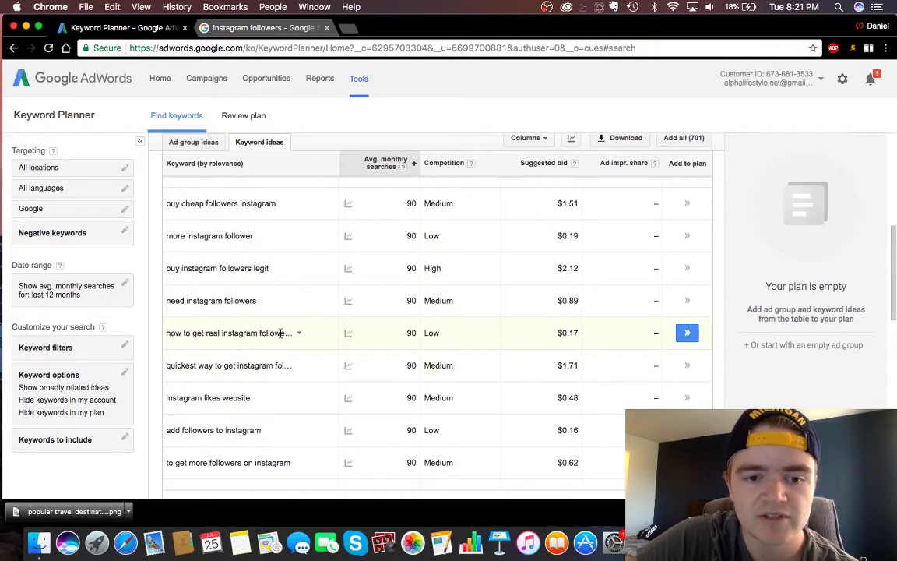
scroll(280, 330, up, 3)
scroll(281, 329, up, 2)
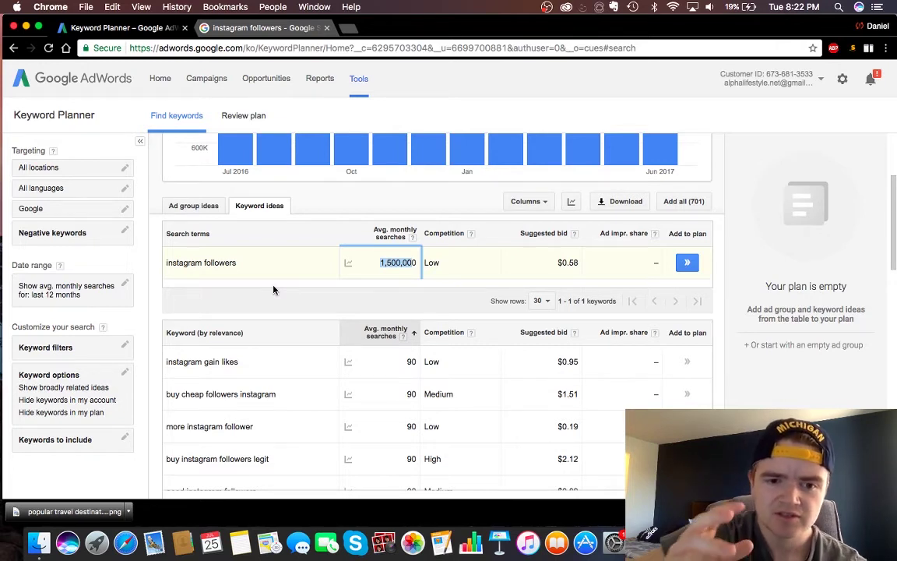
Step: Compare the monthly searches and competition of "instagram followers" with the low-volume keyword ideas on this page
mouse_move(354, 374)
scroll(358, 380, down, 1)
scroll(358, 380, down, 1)
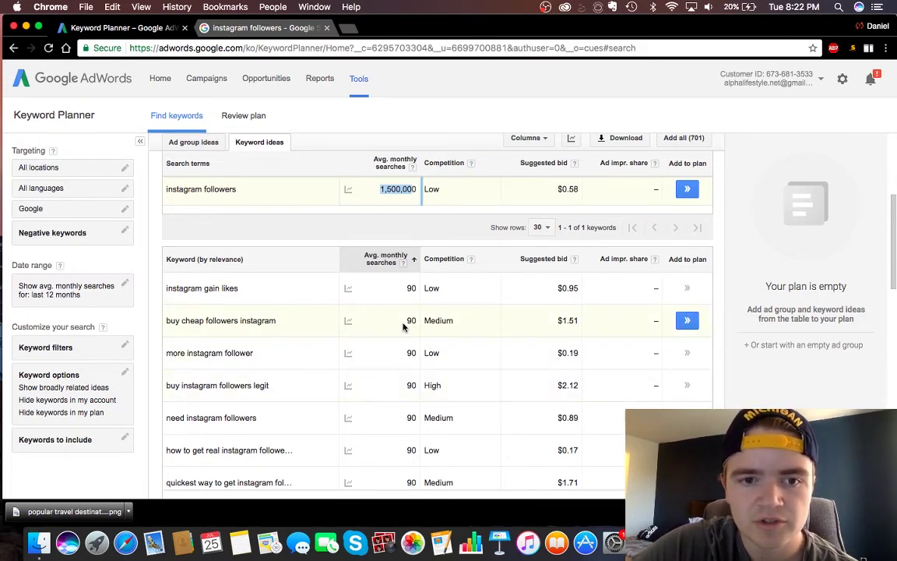
scroll(403, 327, up, 5)
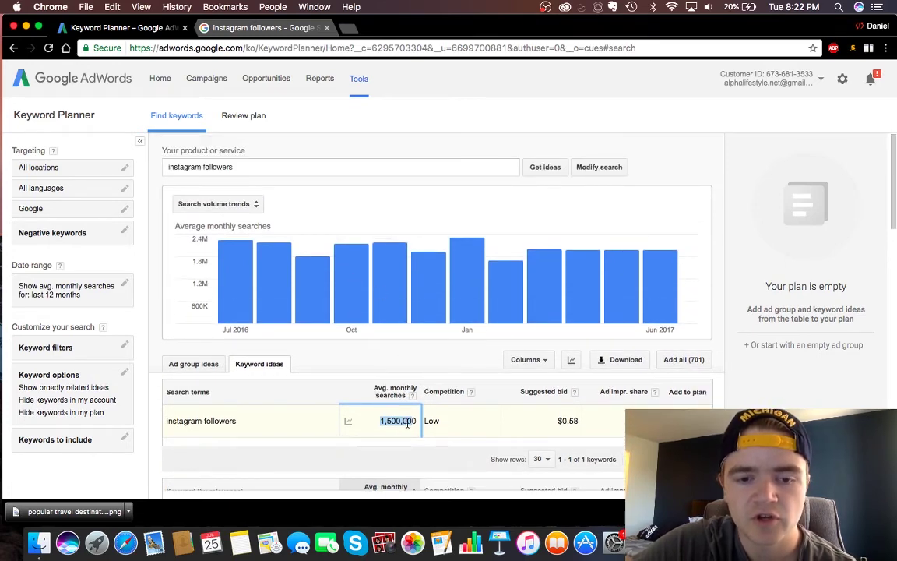
scroll(407, 423, down, 4)
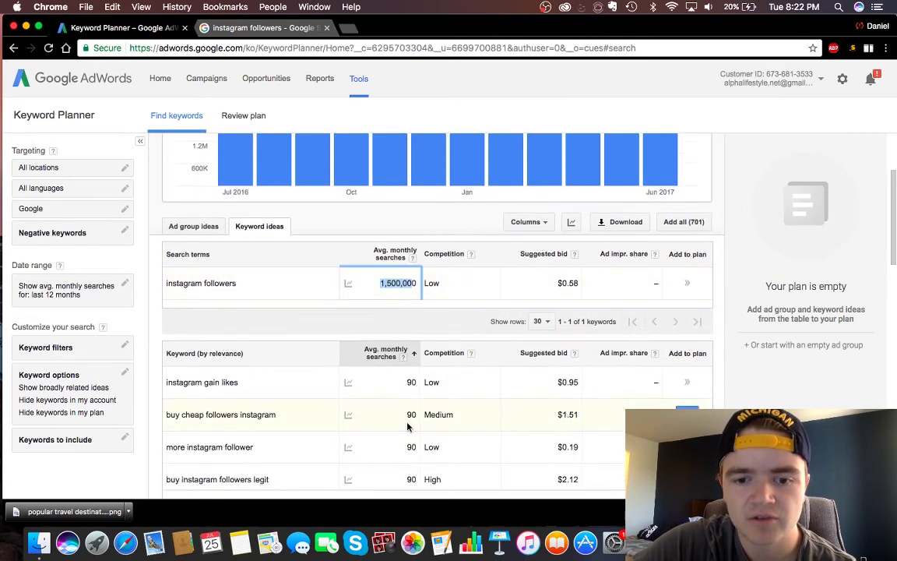
scroll(406, 427, down, 2)
scroll(446, 431, down, 6)
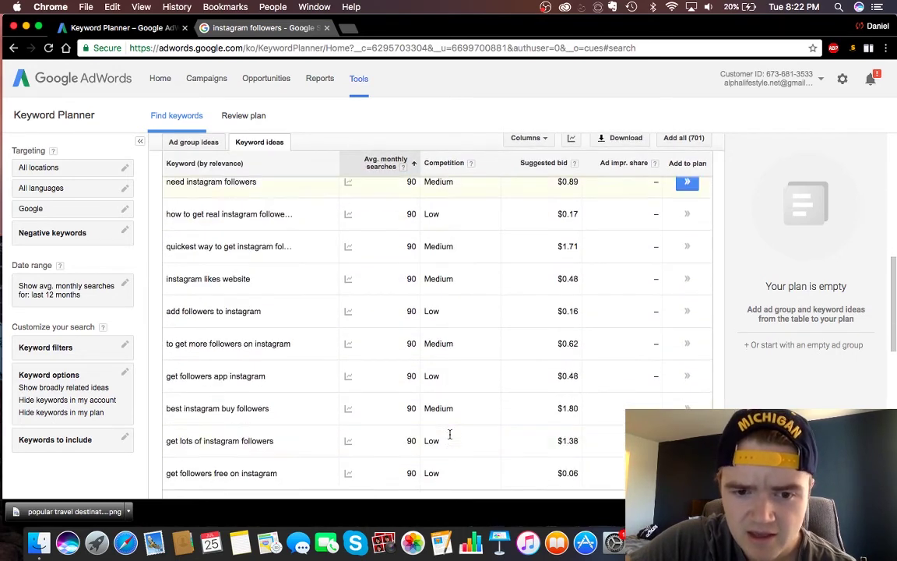
scroll(449, 433, down, 3)
scroll(357, 390, up, 8)
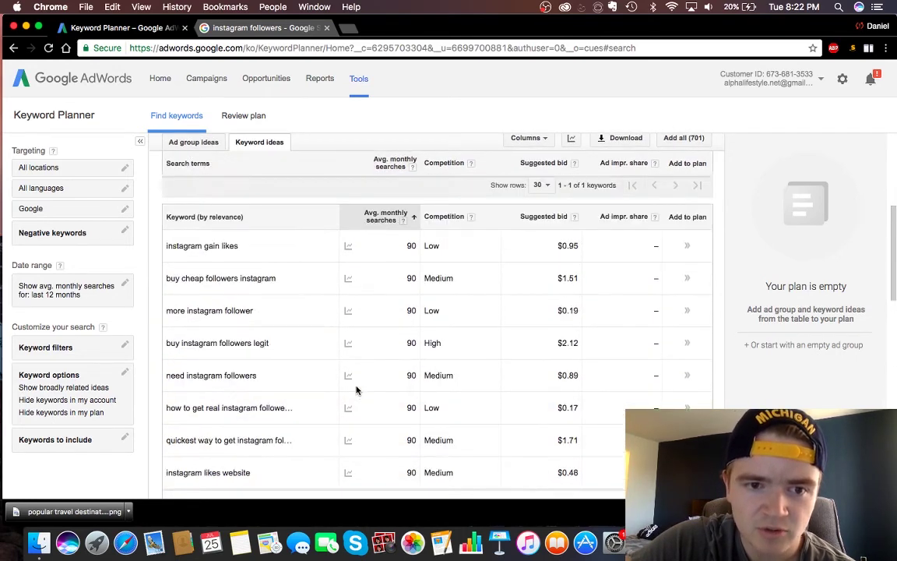
scroll(357, 390, up, 5)
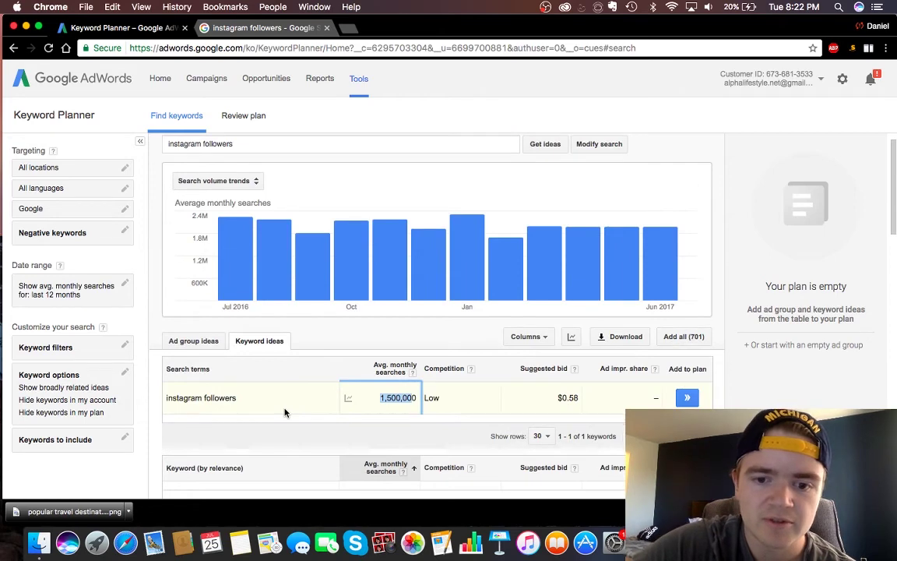
scroll(285, 413, down, 5)
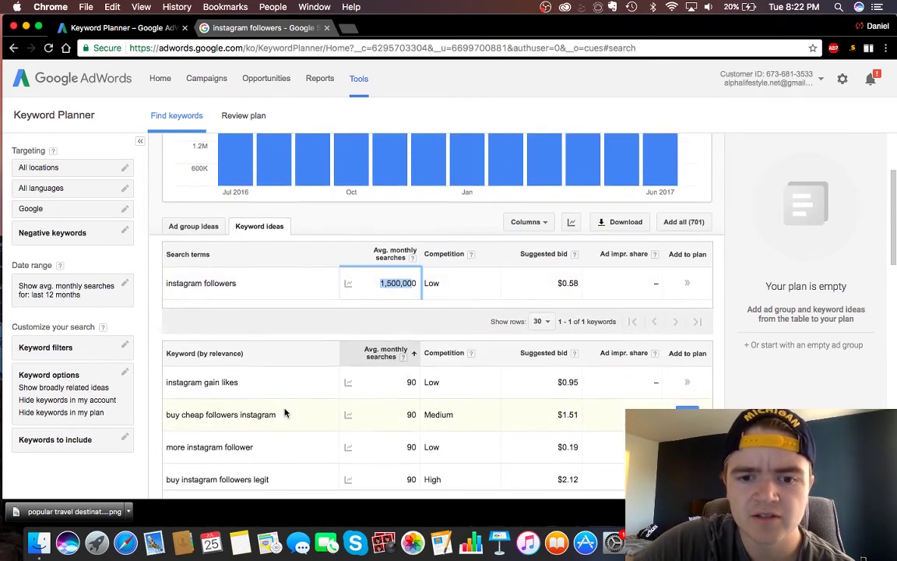
Step: Sort the keyword ideas by competition
mouse_move(400, 375)
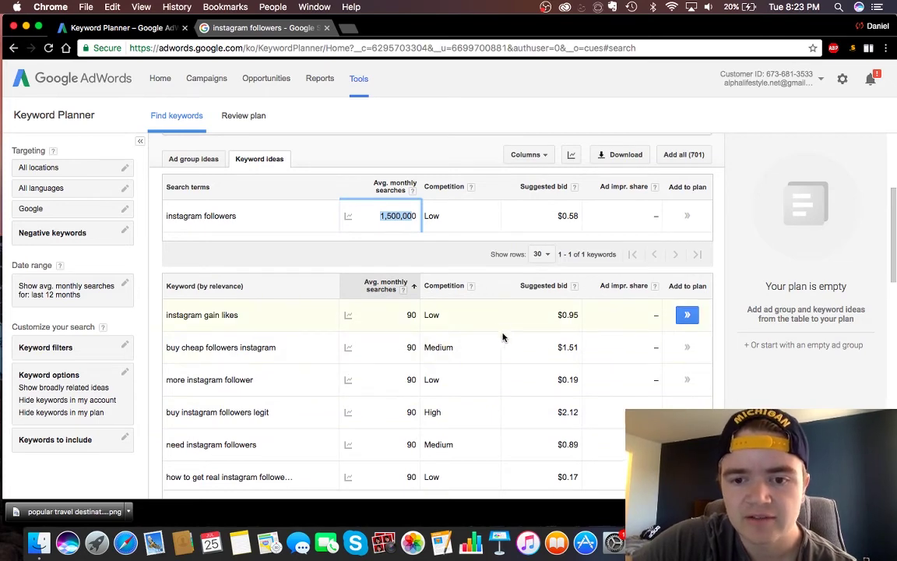
click(453, 292)
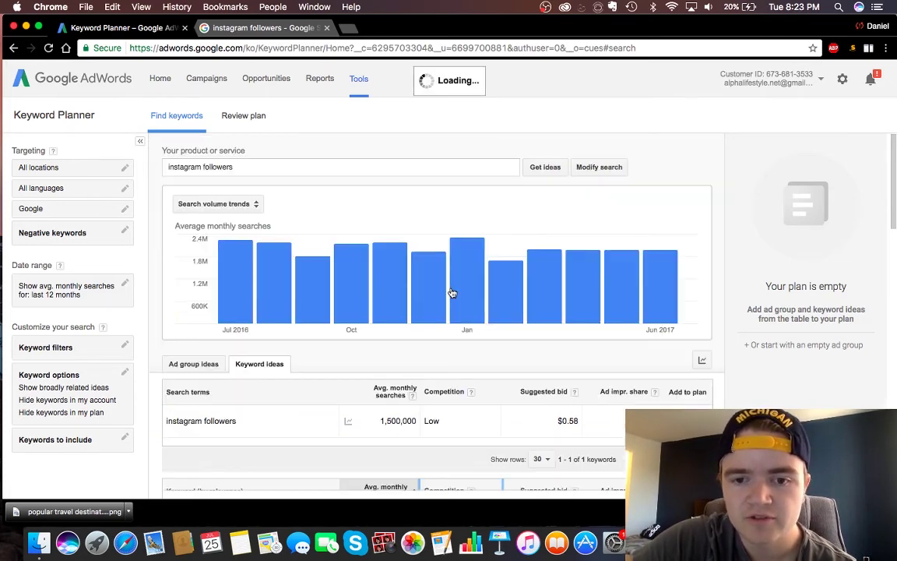
scroll(491, 320, down, 3)
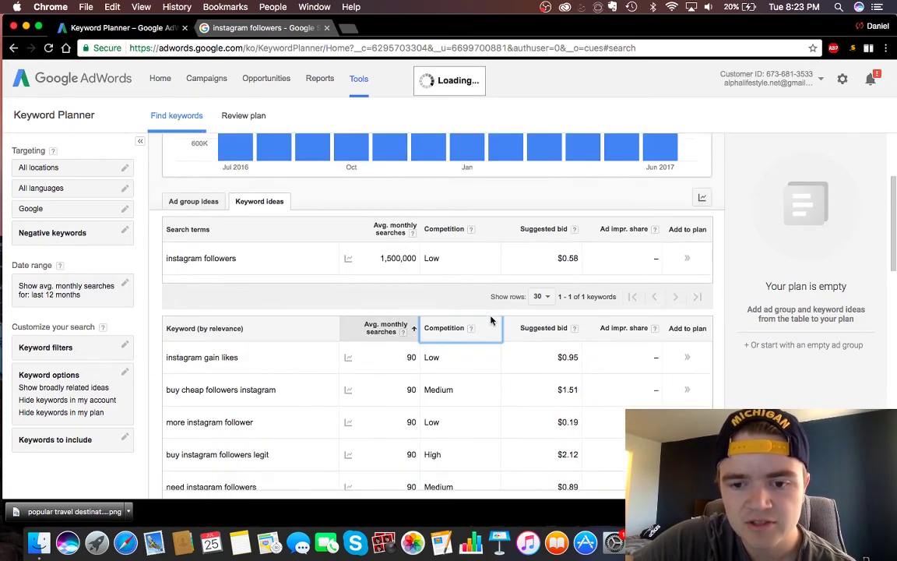
Step: Sort the keyword ideas by suggested bid in descending order and reverse that sort order
click(553, 339)
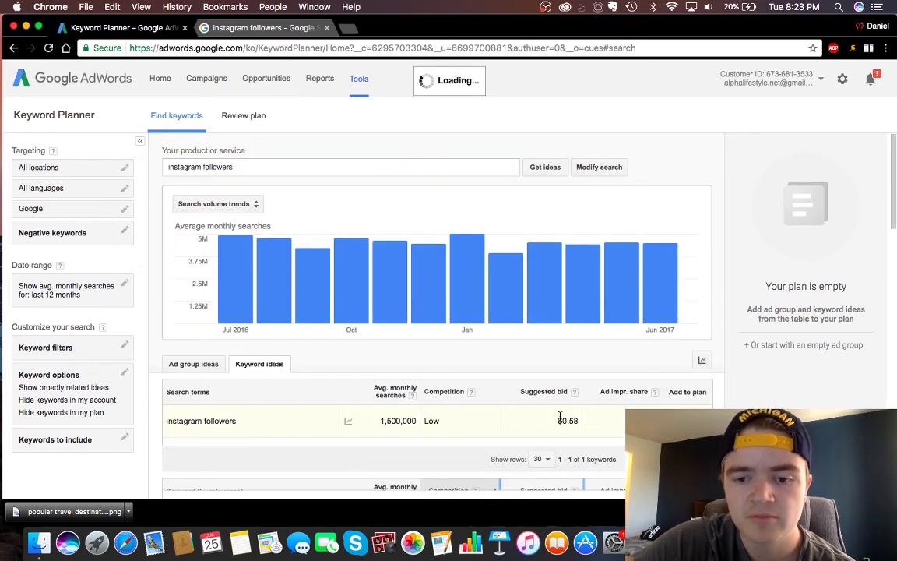
scroll(560, 417, down, 3)
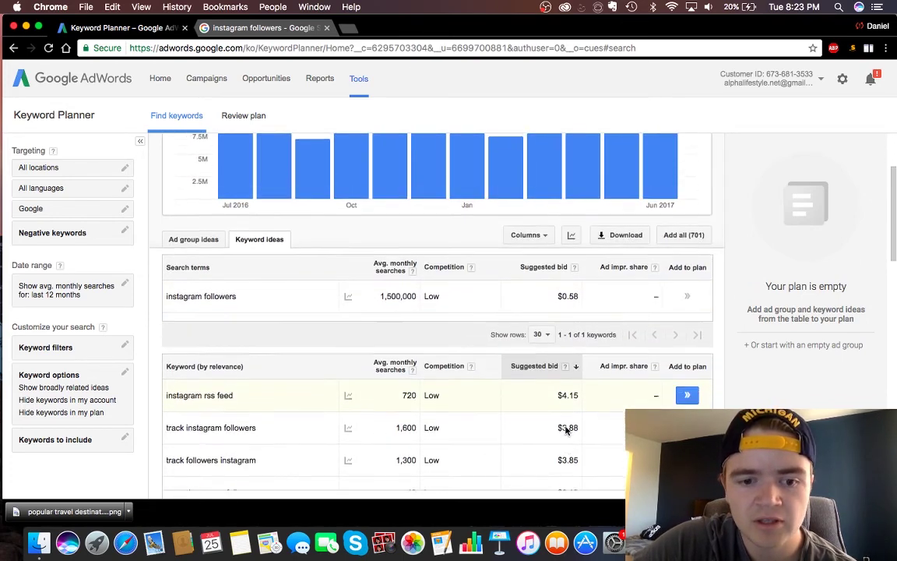
scroll(567, 431, down, 2)
click(545, 302)
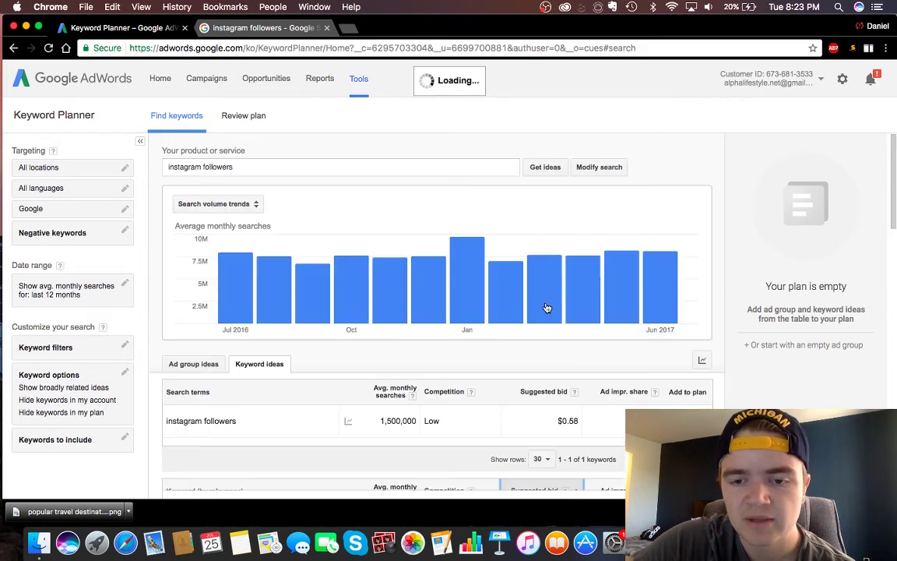
scroll(551, 393, down, 3)
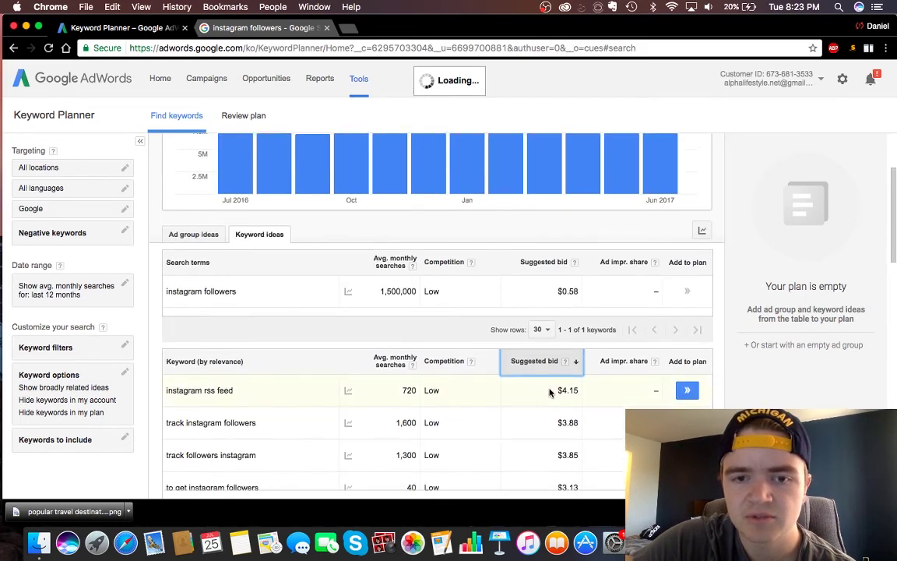
Step: Check the ads in the Google results for "instagram followers" and return to the search volume trends in Keyword Planner
scroll(549, 392, down, 2)
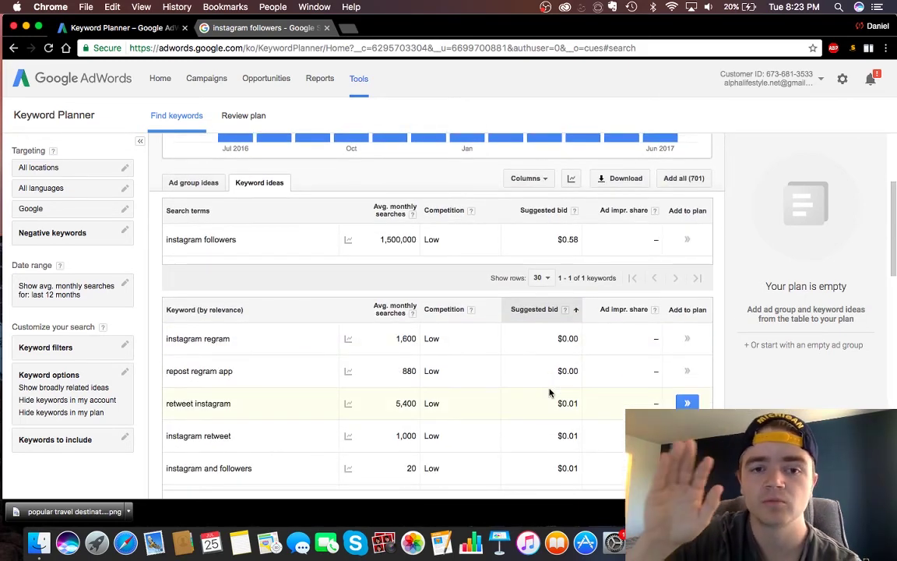
click(271, 29)
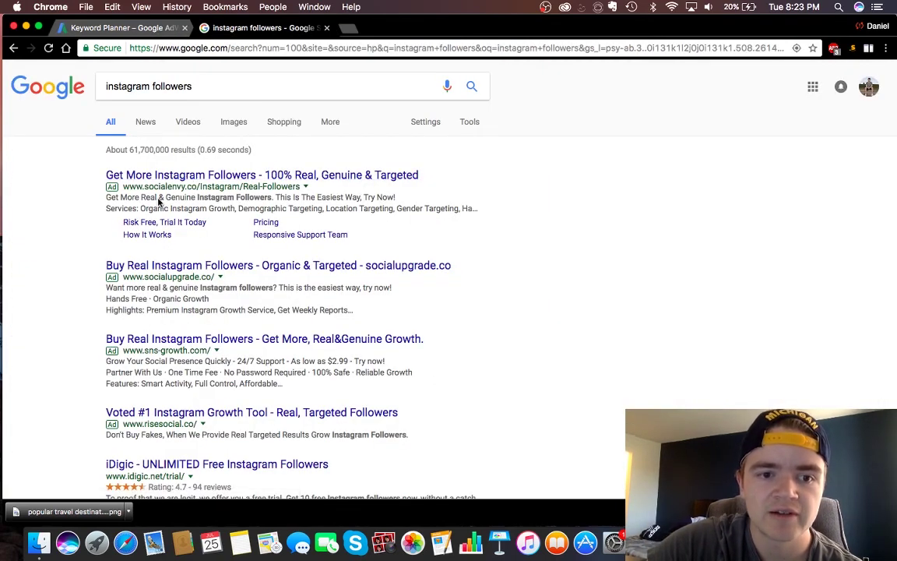
click(121, 28)
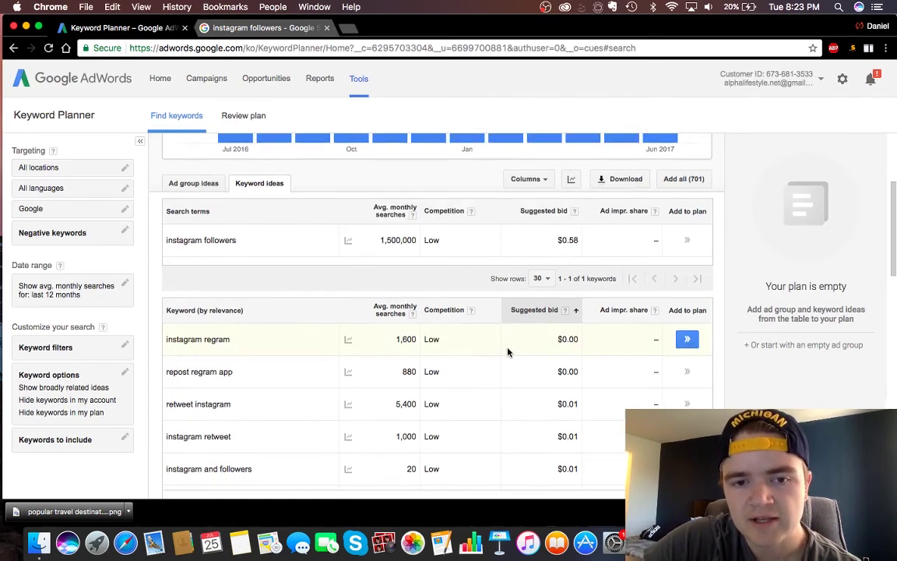
scroll(507, 352, up, 3)
scroll(508, 352, up, 2)
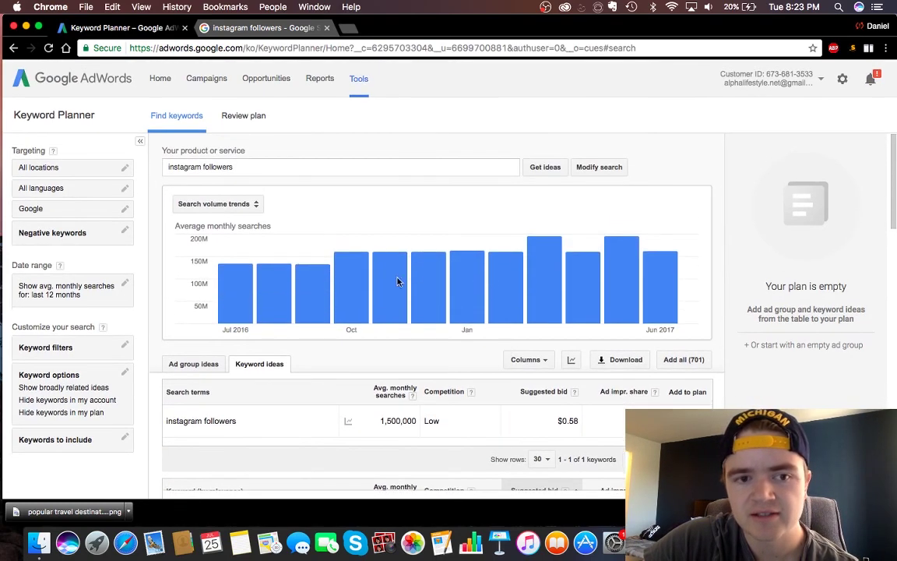
mouse_move(374, 262)
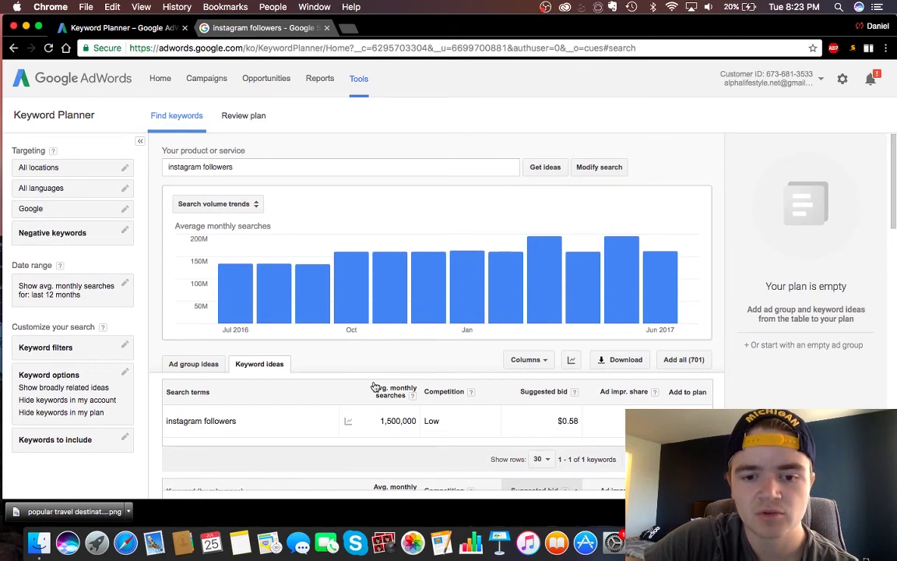
Step: Examine the monthly searches and competition of the keyword ideas with the lowest suggested bids
scroll(375, 387, down, 4)
scroll(374, 387, down, 4)
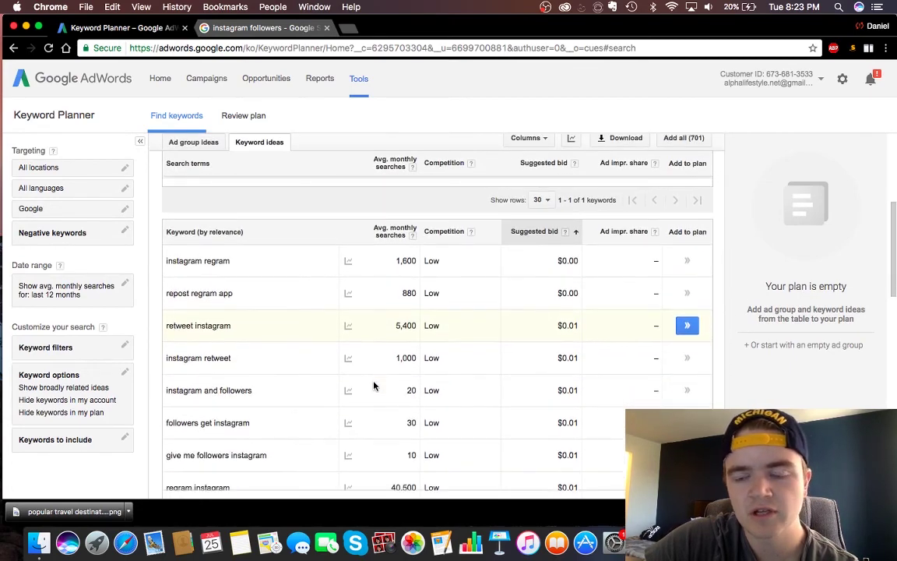
scroll(374, 385, up, 10)
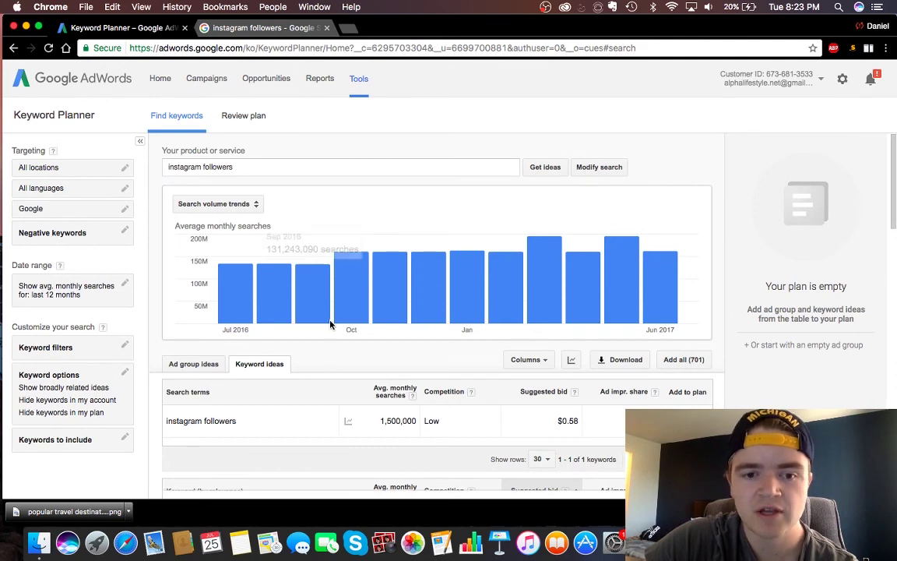
scroll(330, 325, down, 1)
scroll(330, 324, down, 3)
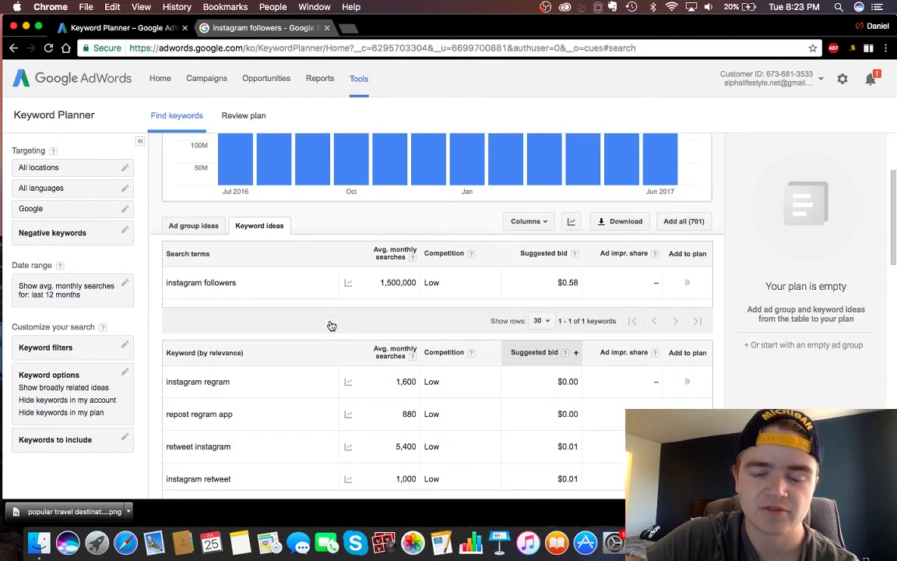
scroll(331, 325, down, 1)
scroll(330, 325, down, 3)
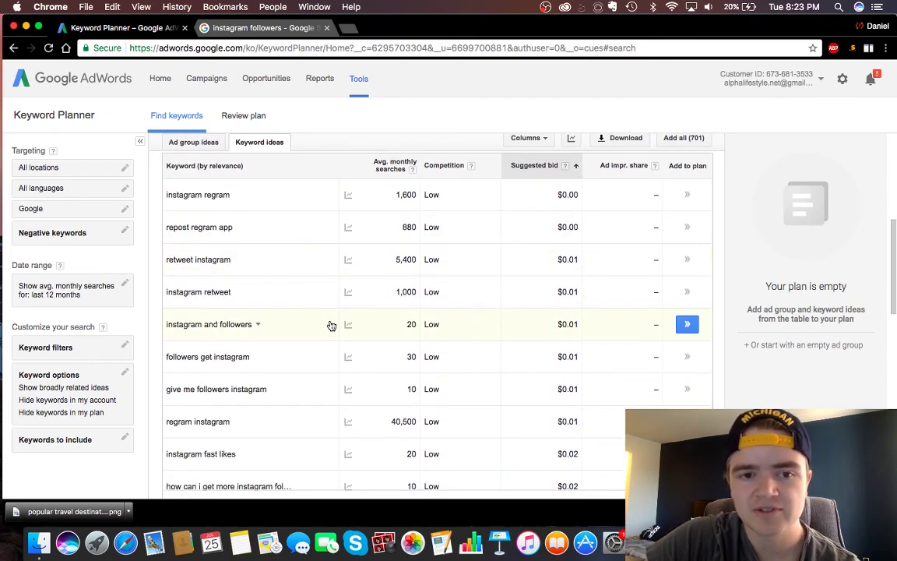
scroll(330, 324, down, 2)
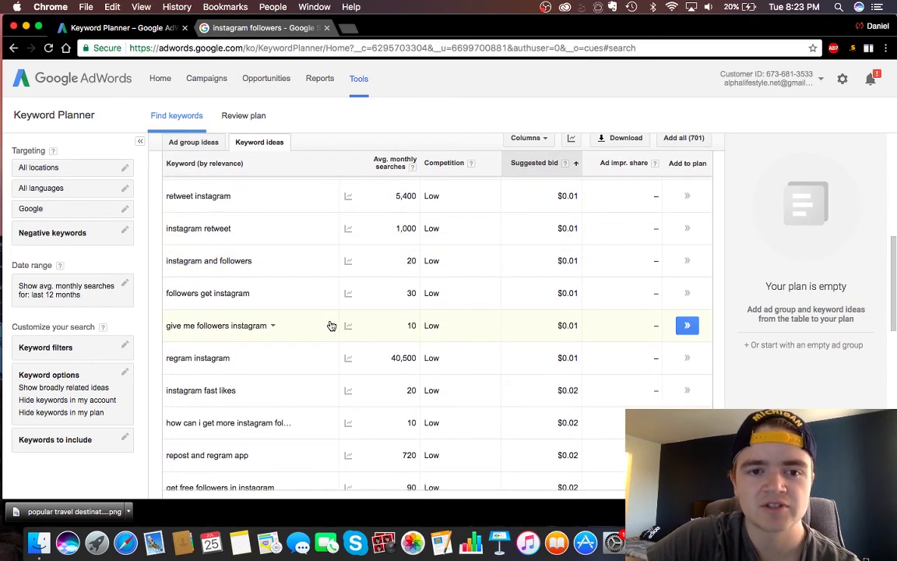
scroll(330, 350, down, 2)
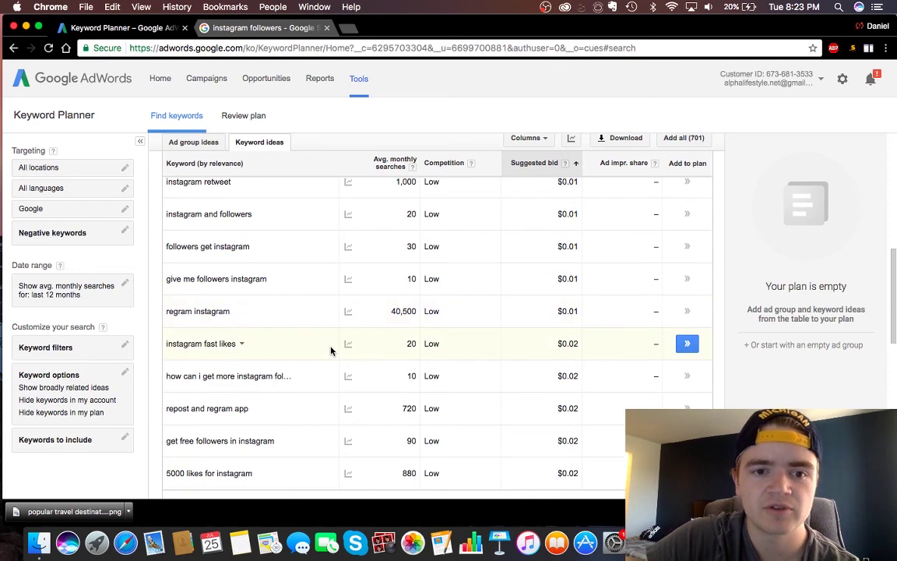
scroll(331, 350, down, 1)
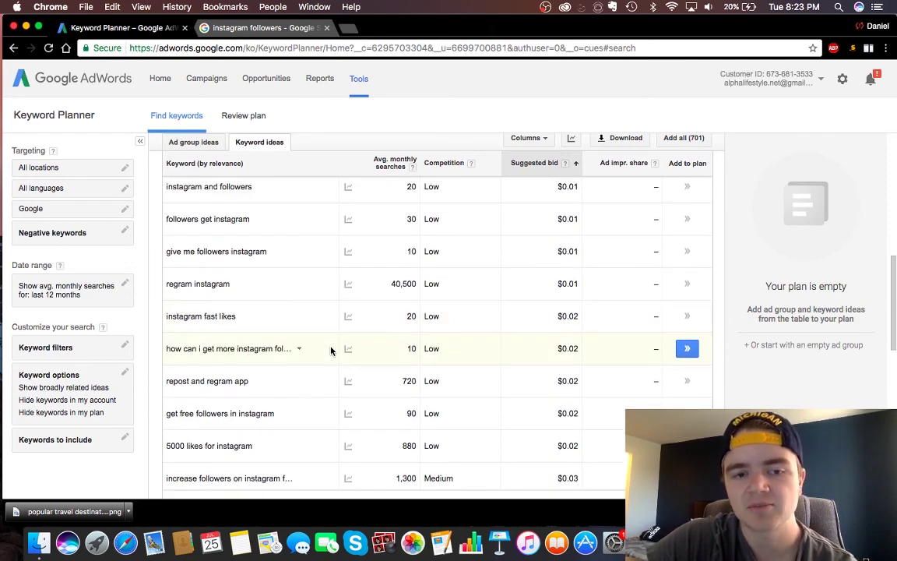
scroll(330, 350, up, 10)
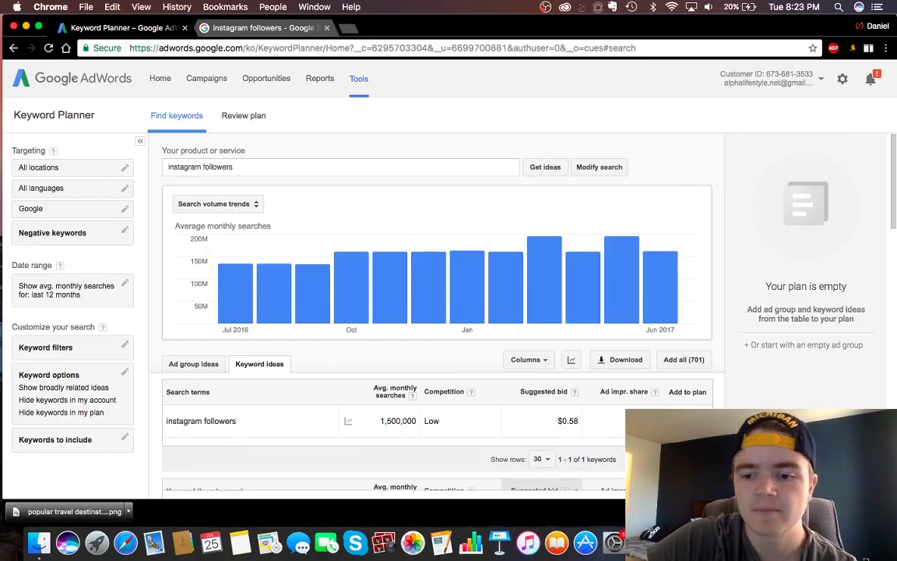
key(super+Tab)
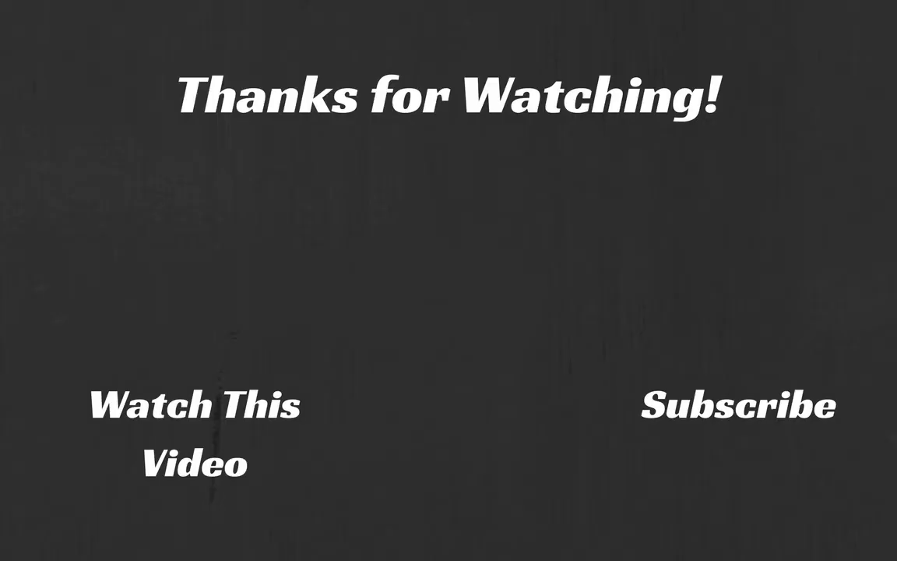